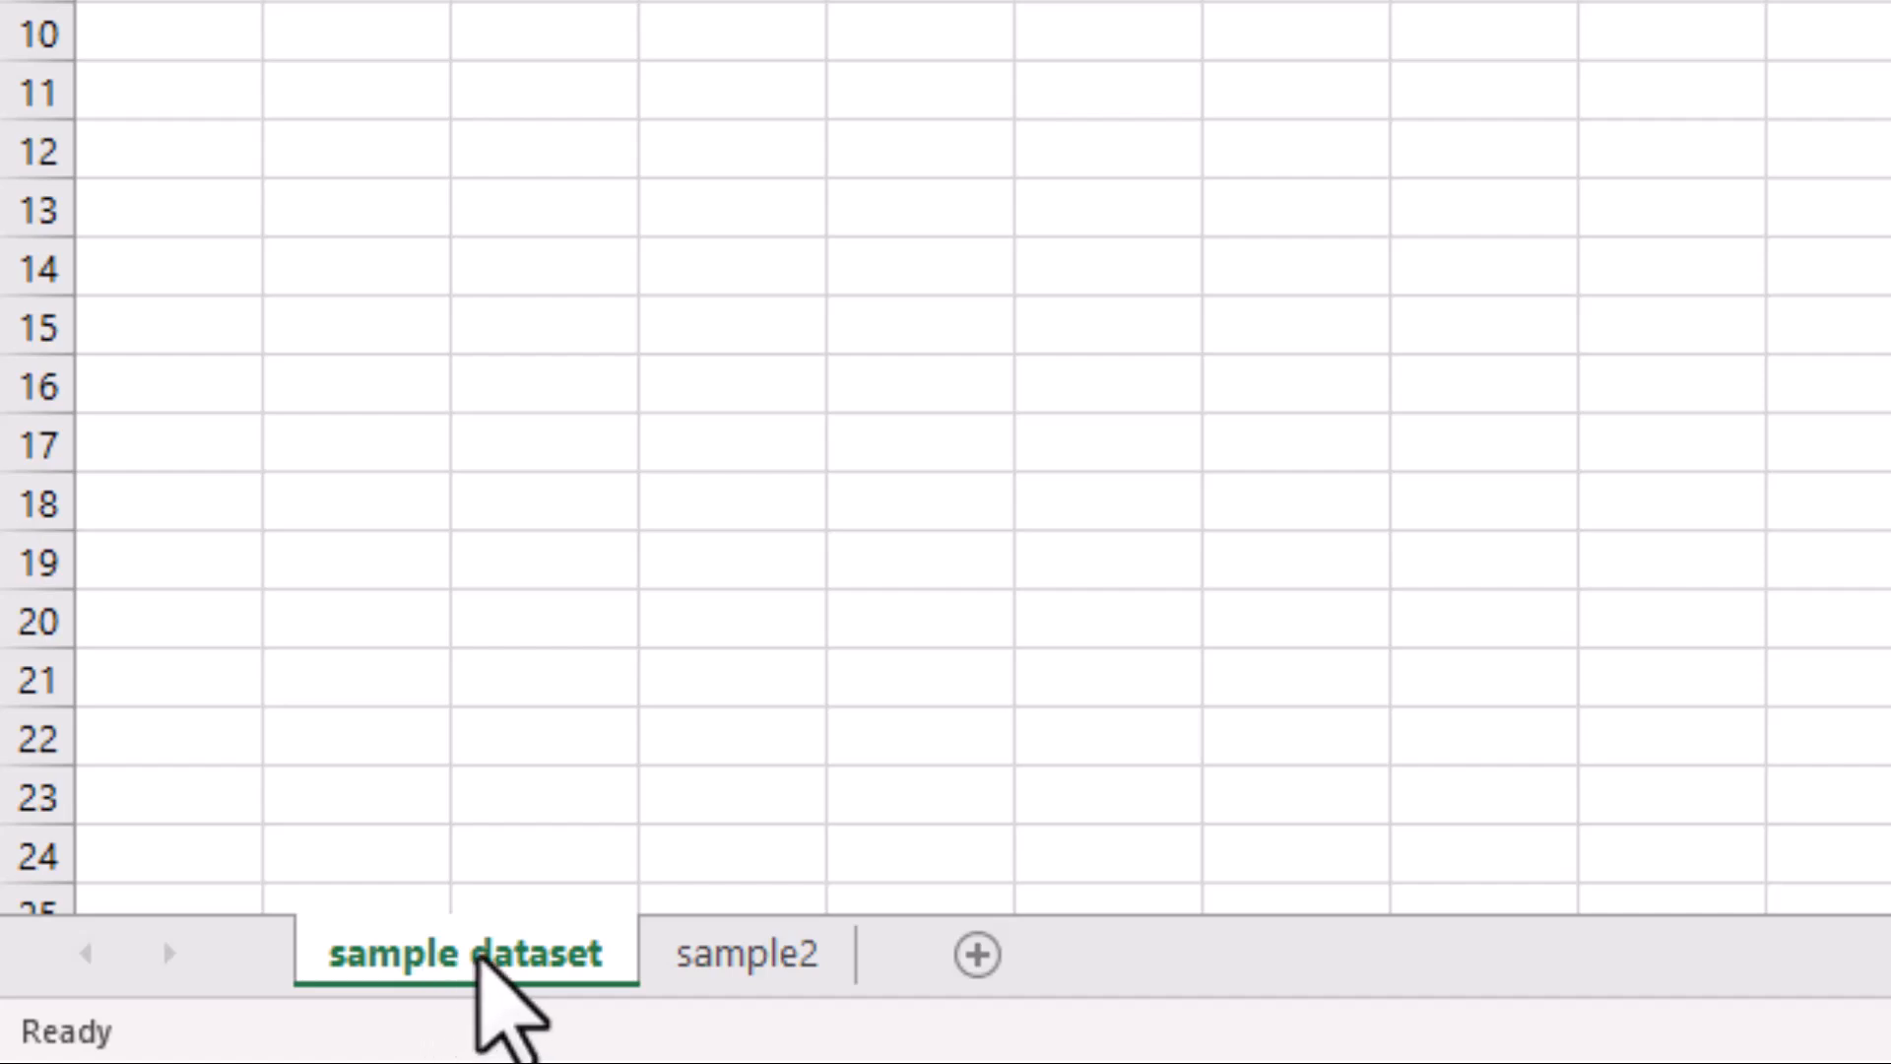
# Step: Examine the sample2 worksheet of the workbook and return to the sample dataset worksheet
pyautogui.click(777, 953)
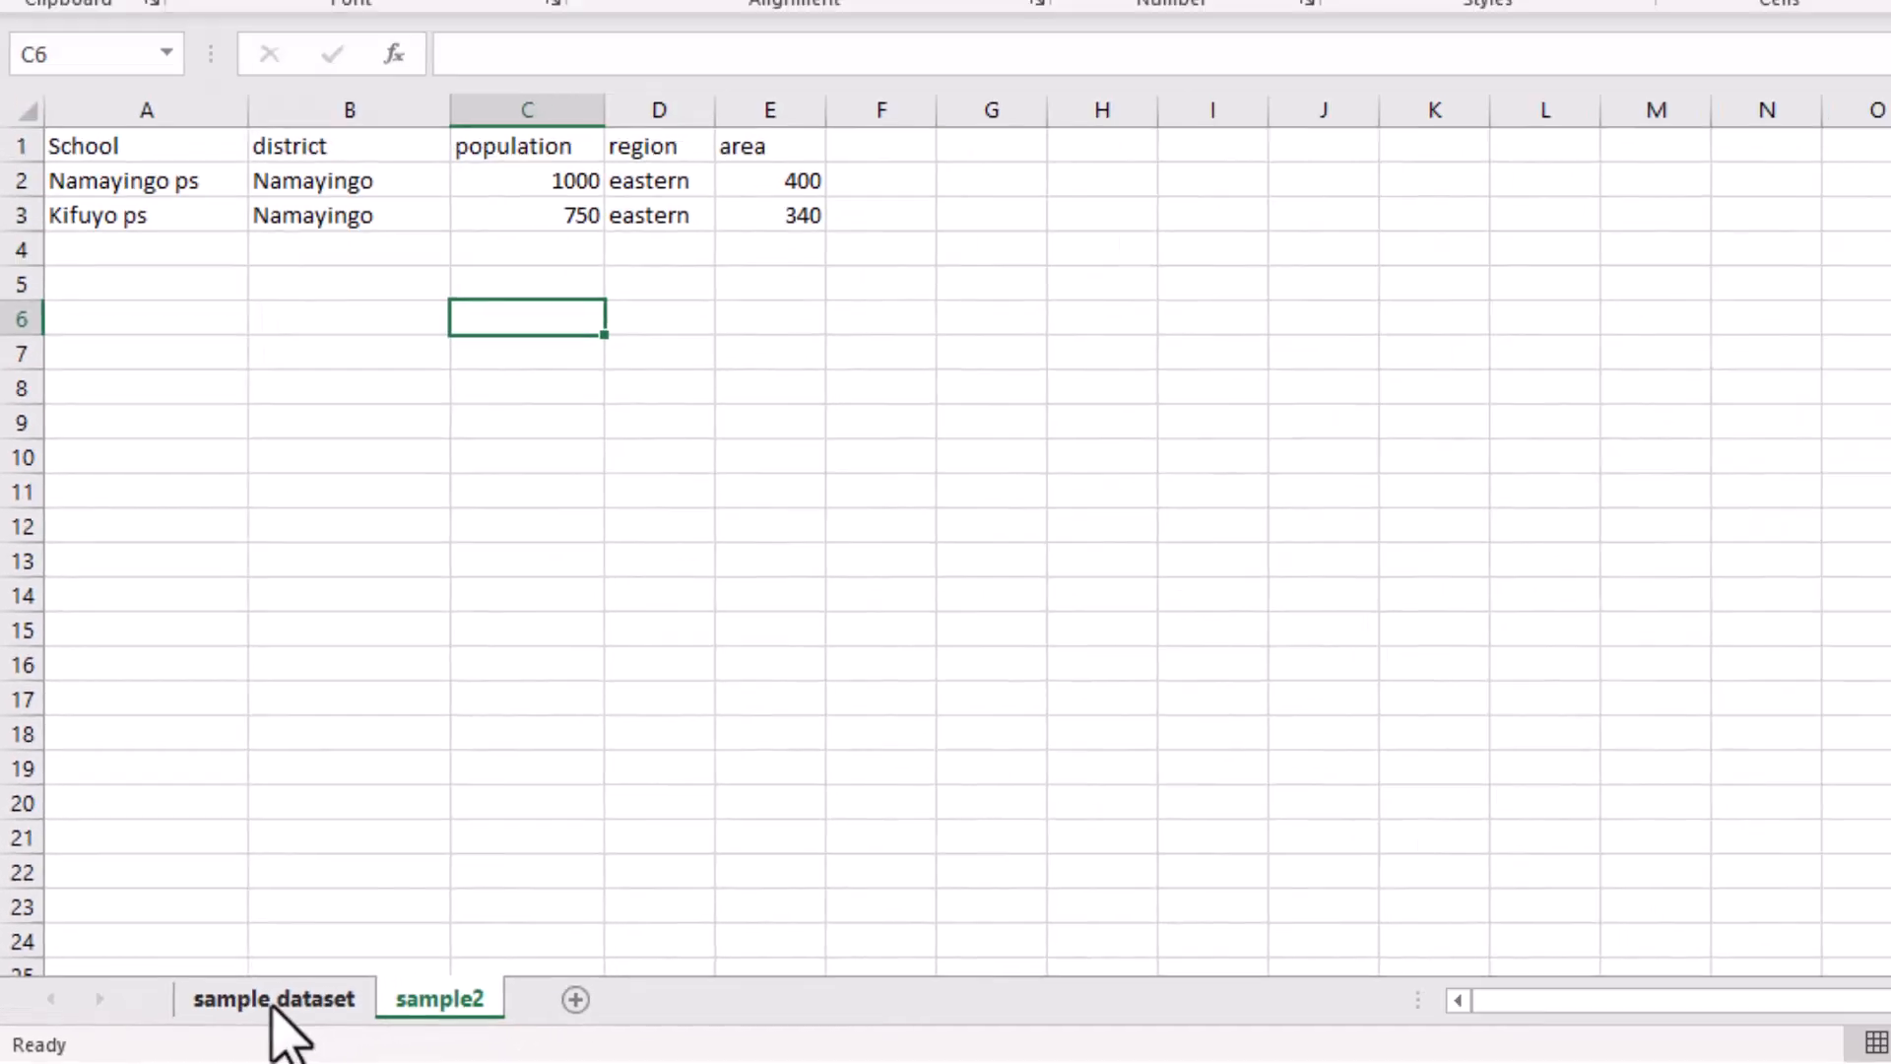
pyautogui.click(463, 956)
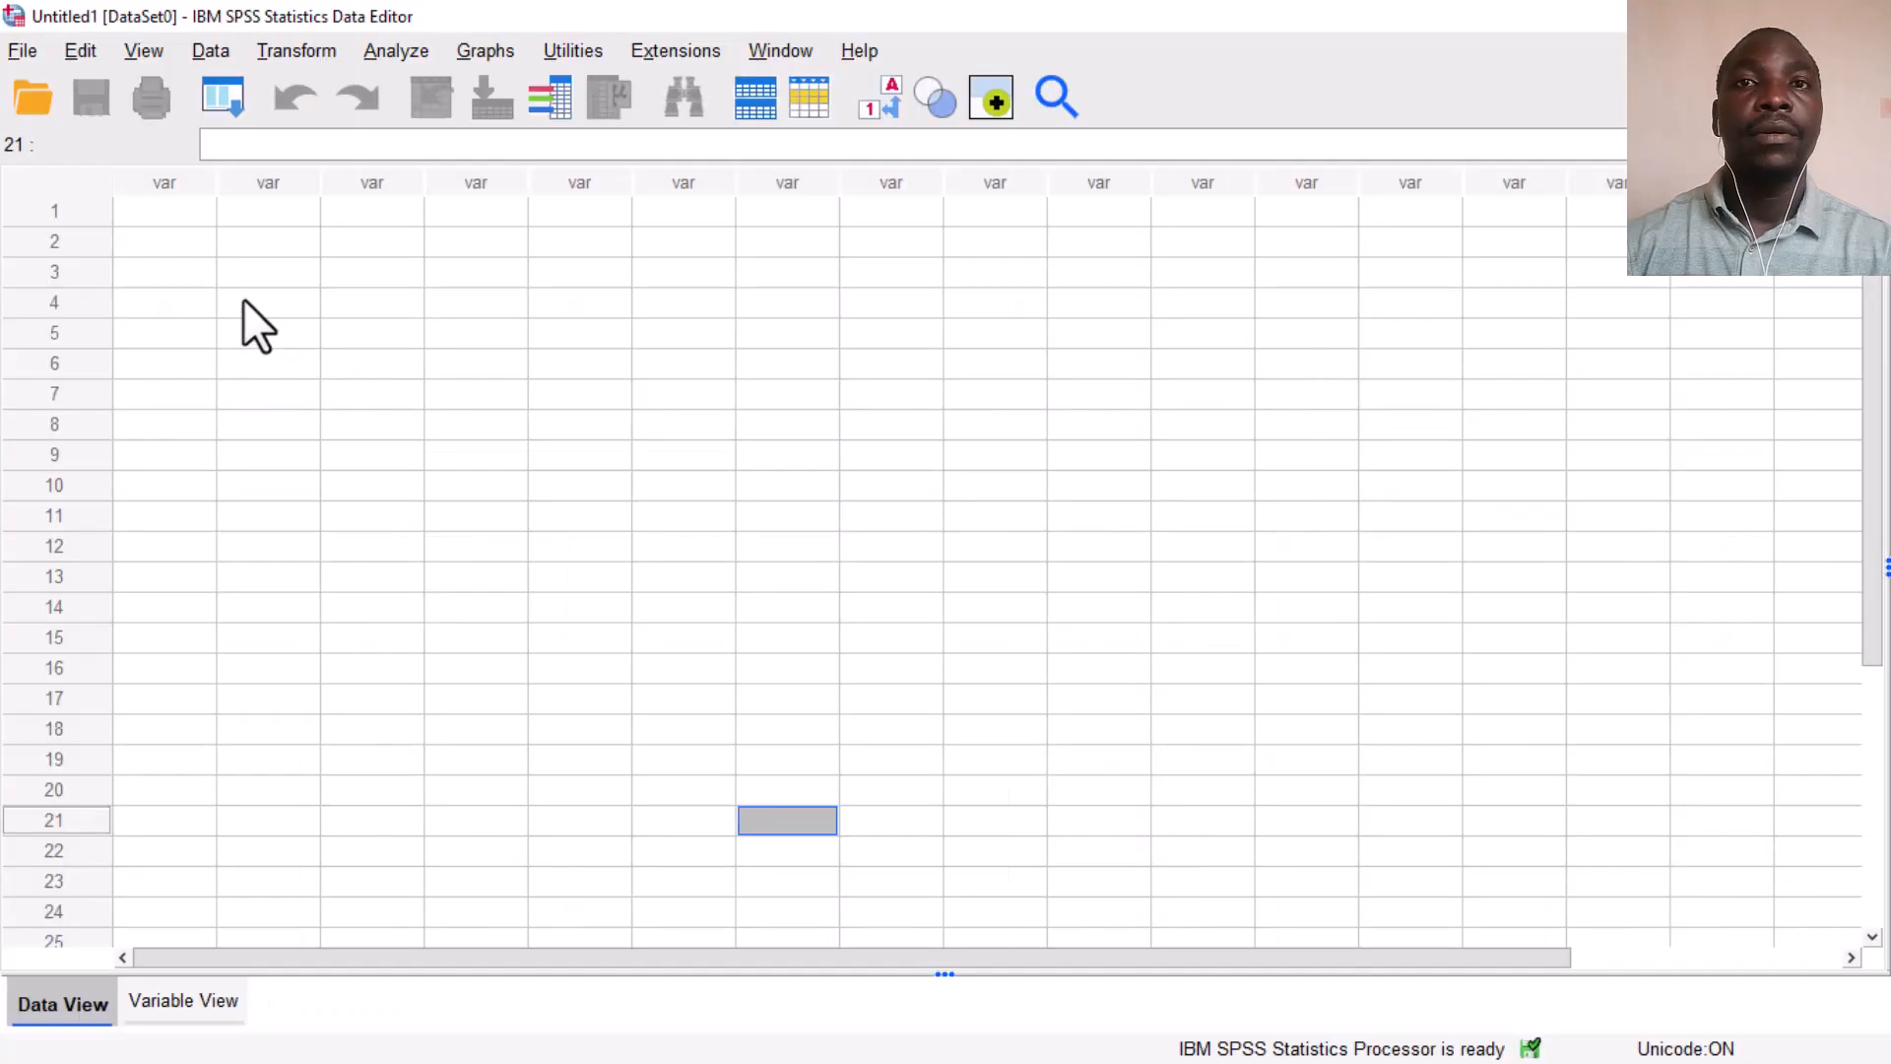
# Step: Switch to IBM SPSS Statistics, start opening a data file and limit the file type to Excel (*.xls, *.xlsx, *.xlsm)
pyautogui.click(22, 50)
pyautogui.moveTo(204, 165)
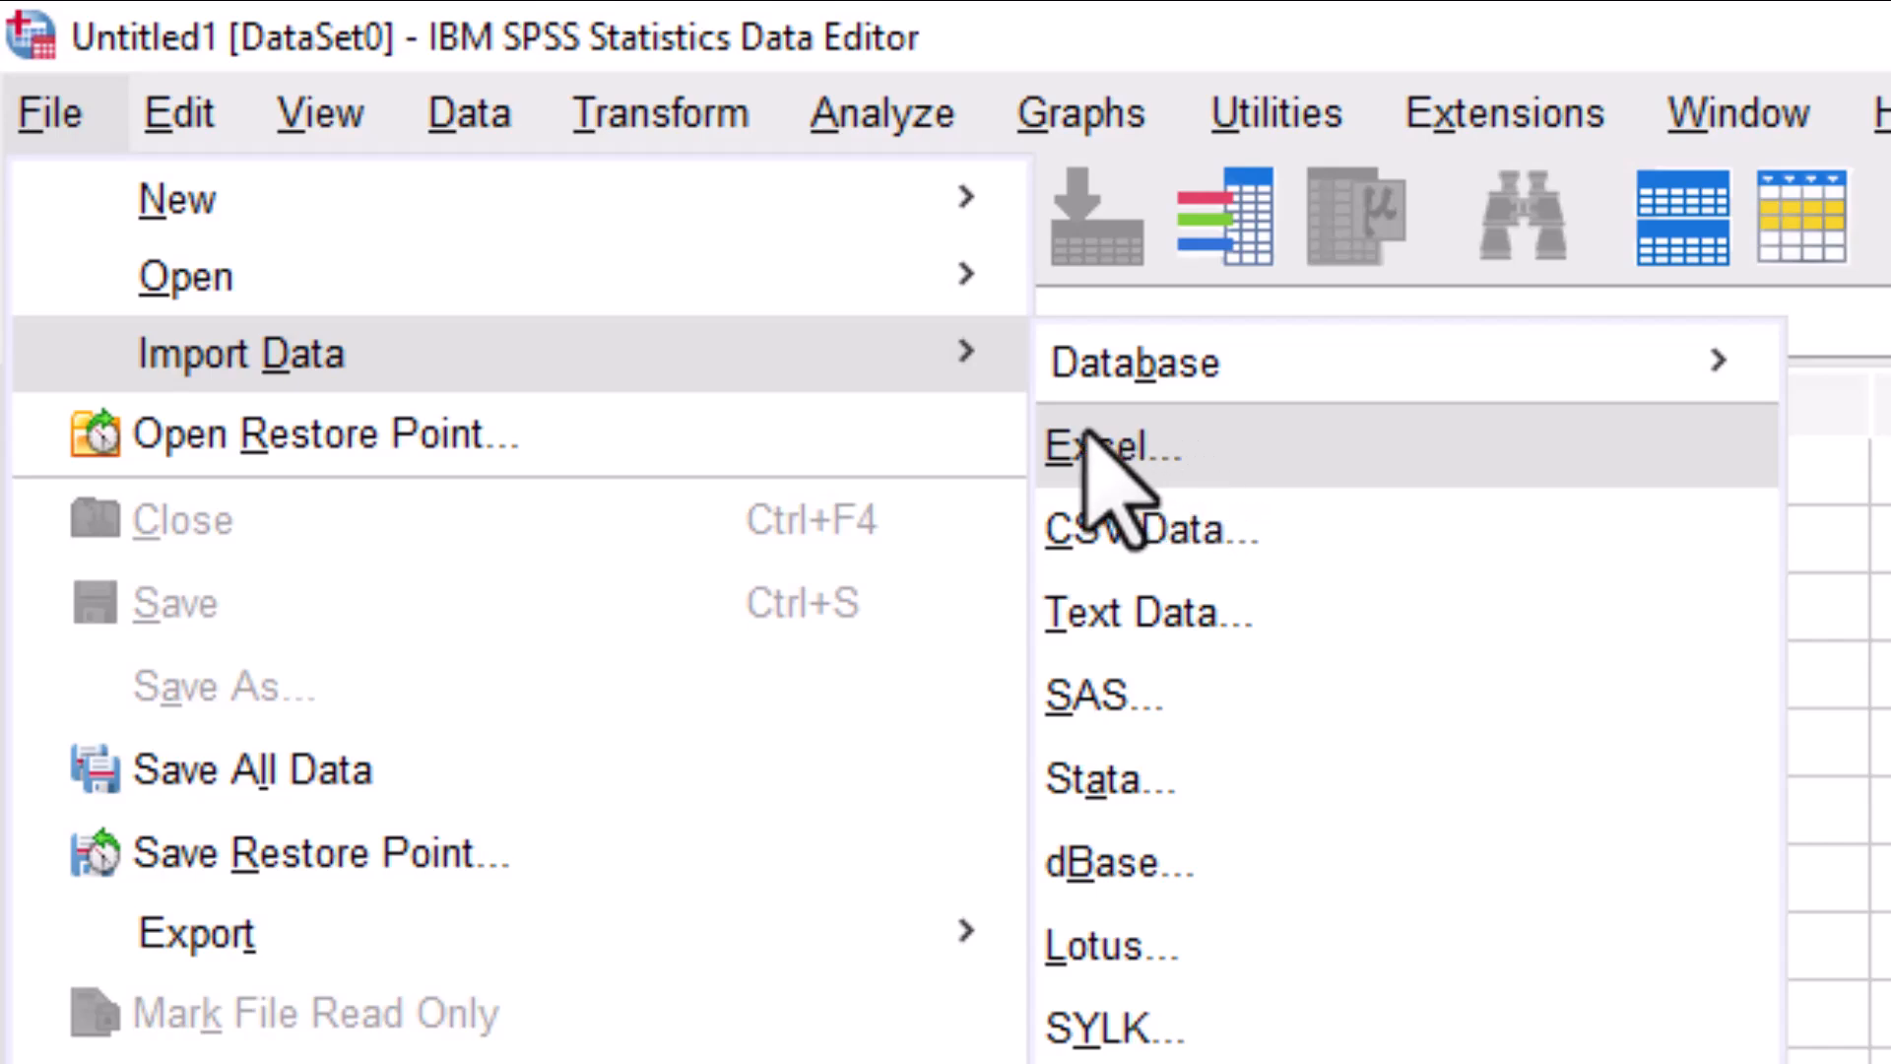
pyautogui.moveTo(676, 305)
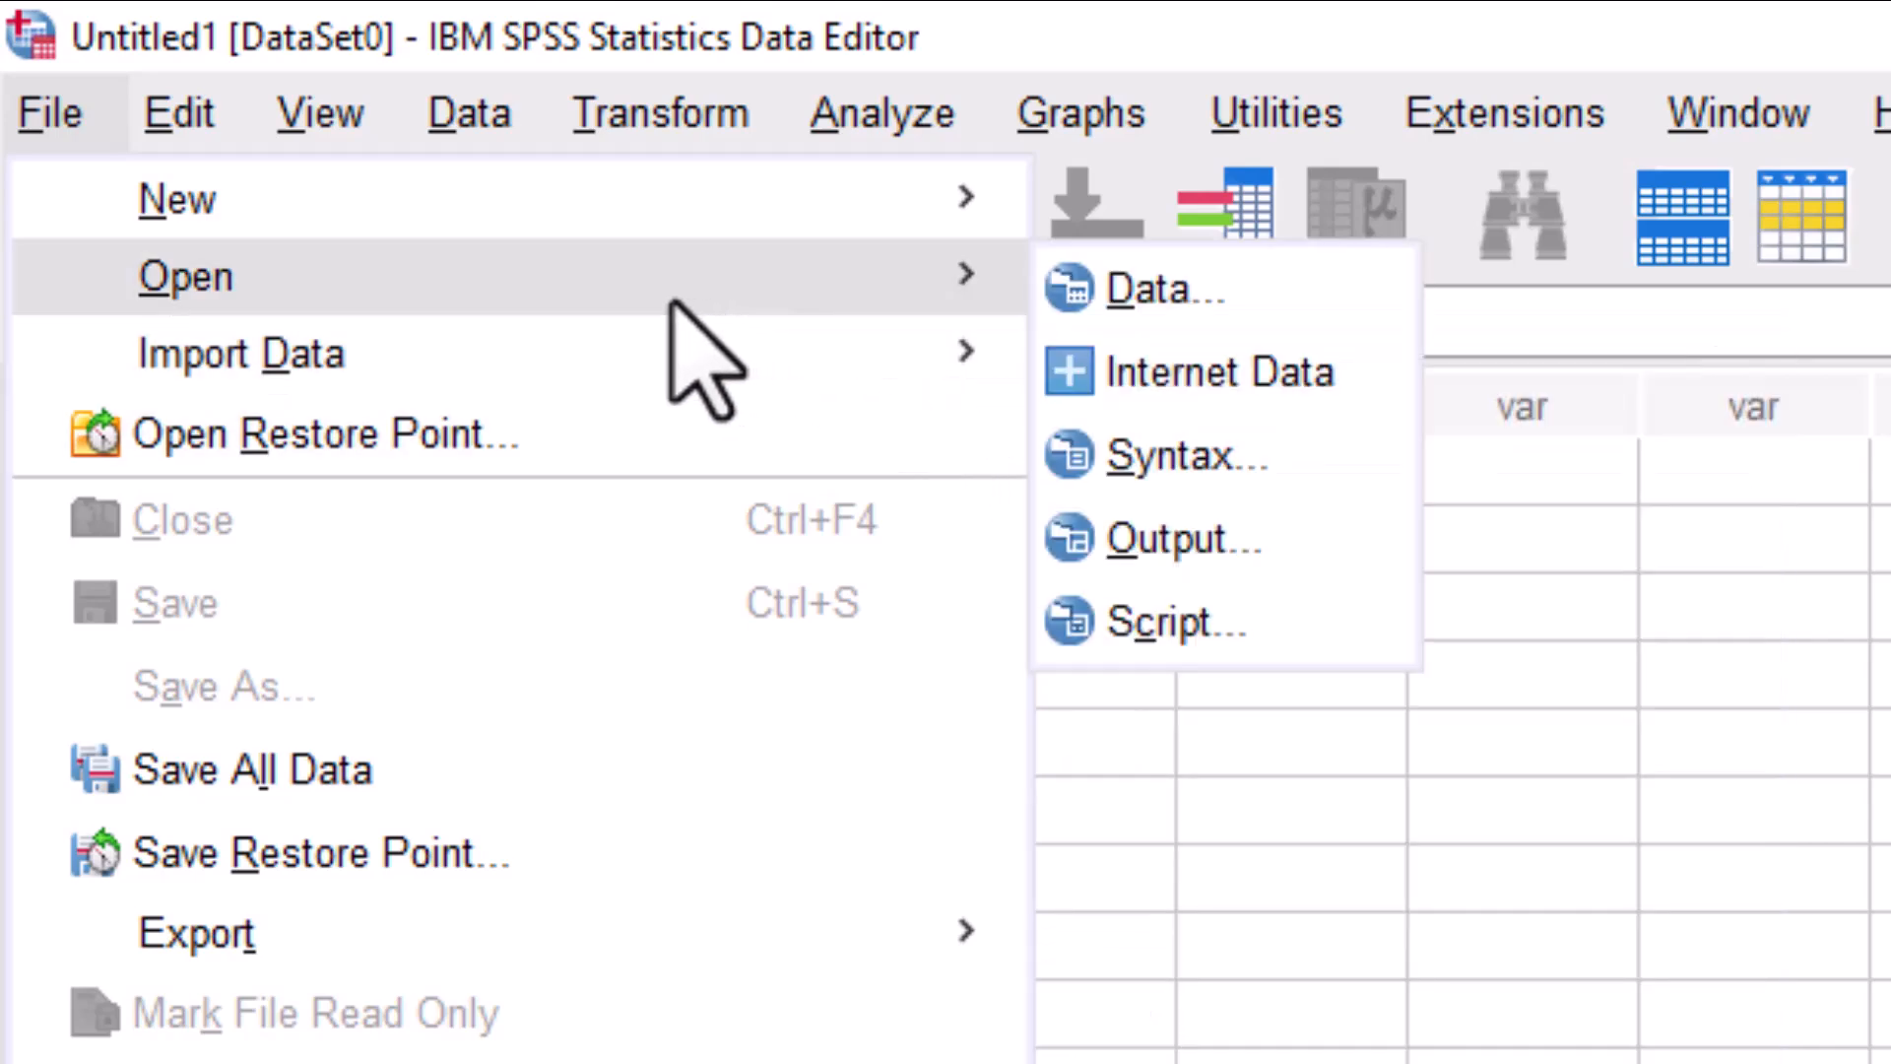
pyautogui.click(1271, 295)
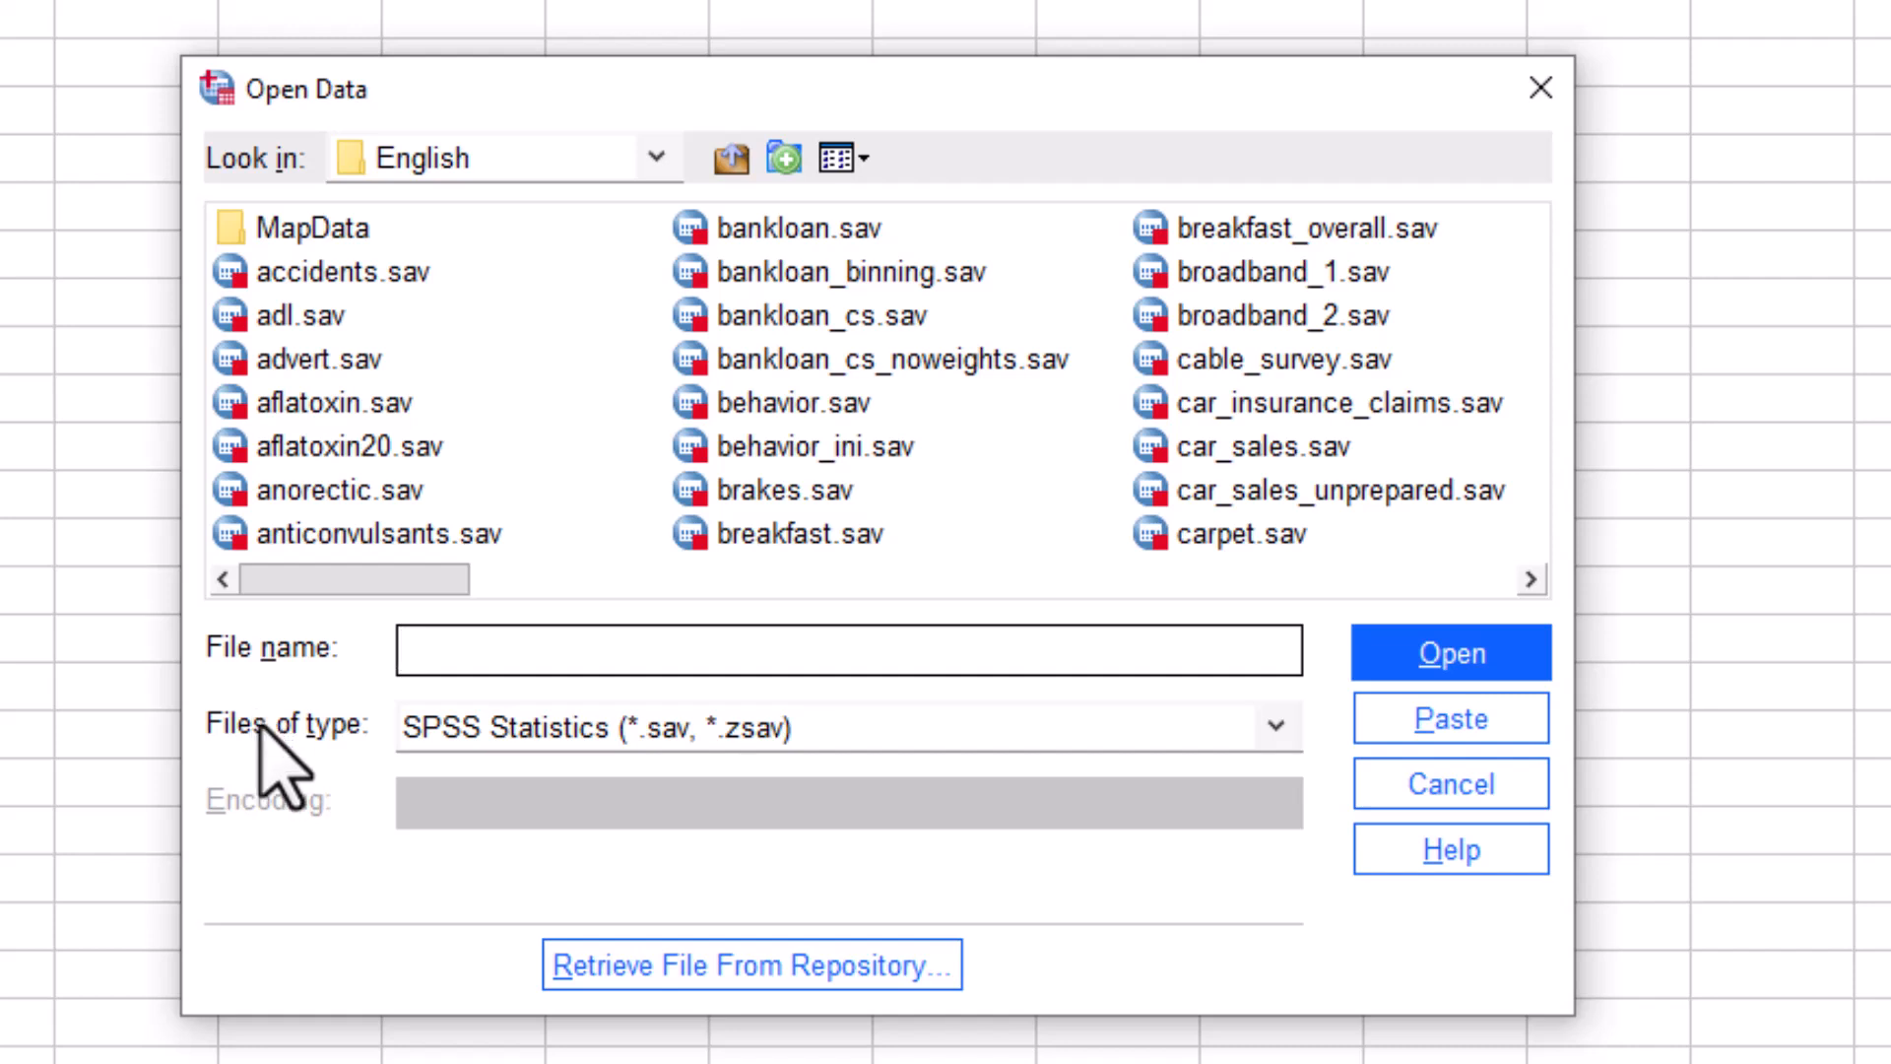
pyautogui.click(1050, 729)
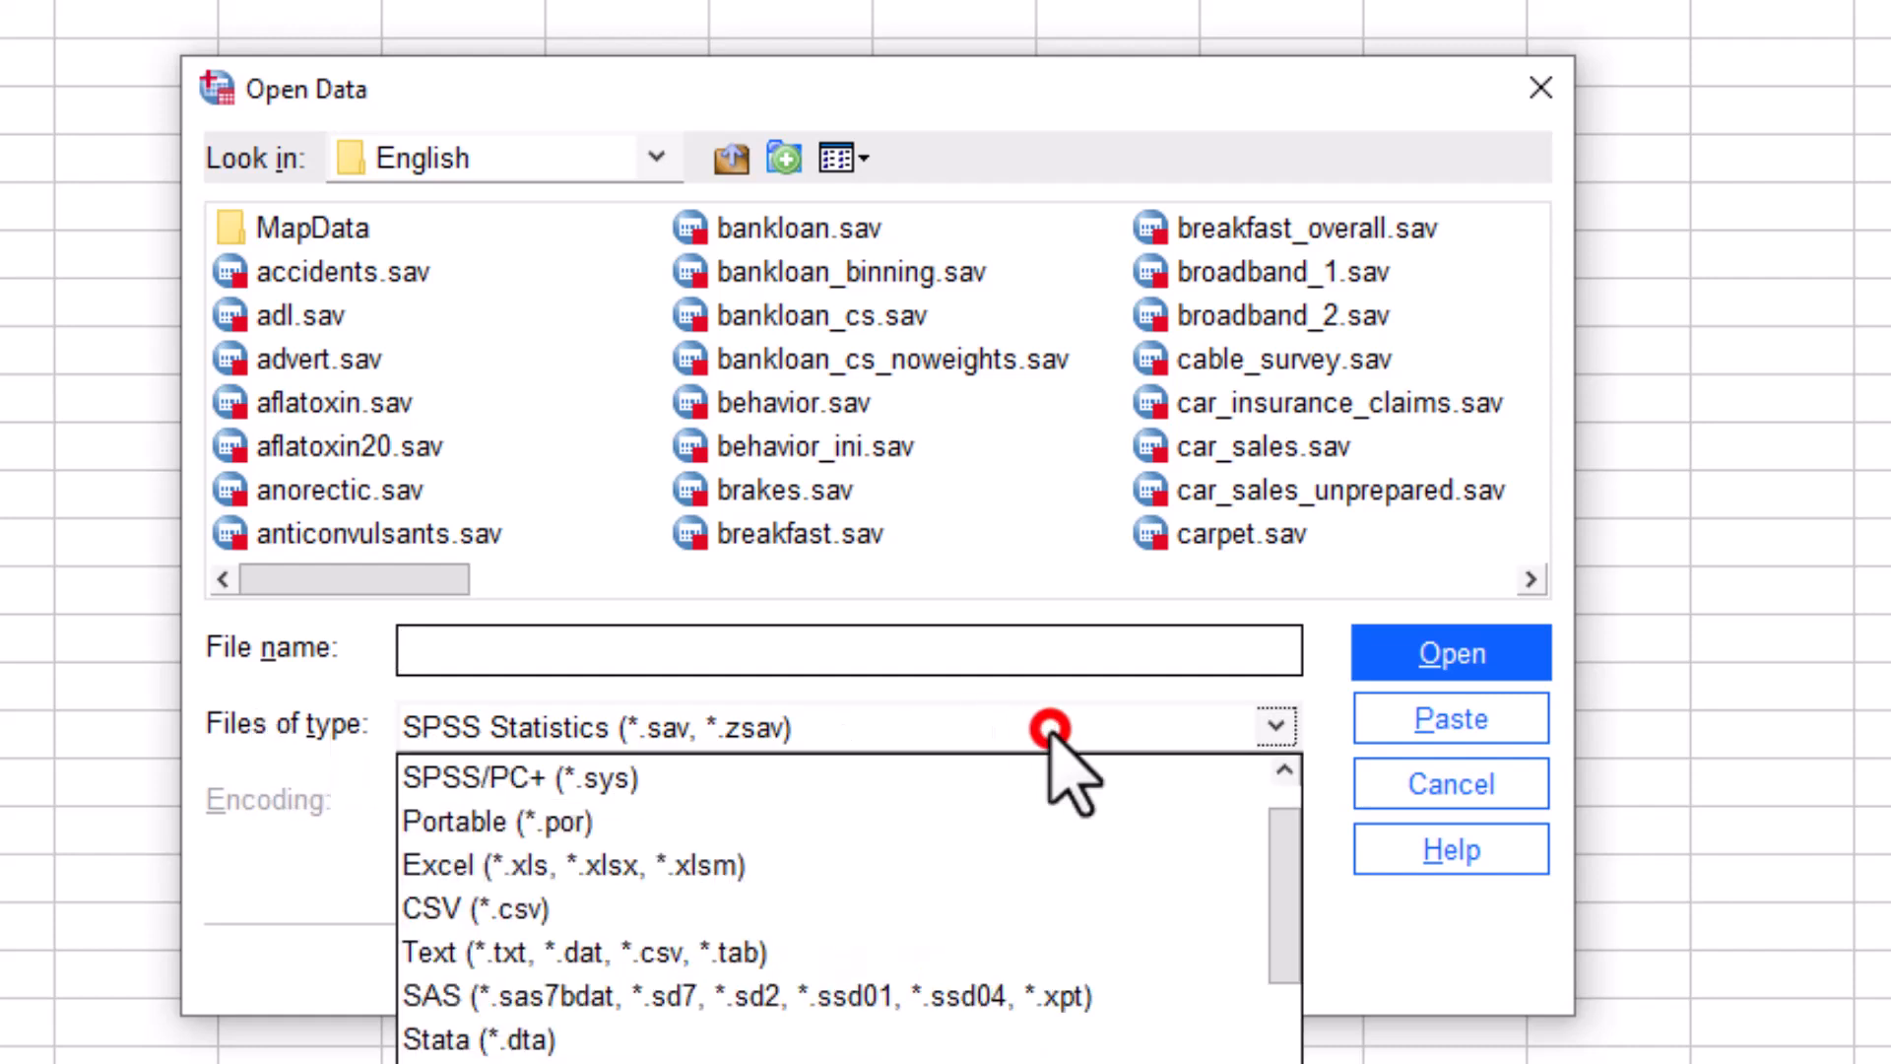
pyautogui.click(542, 865)
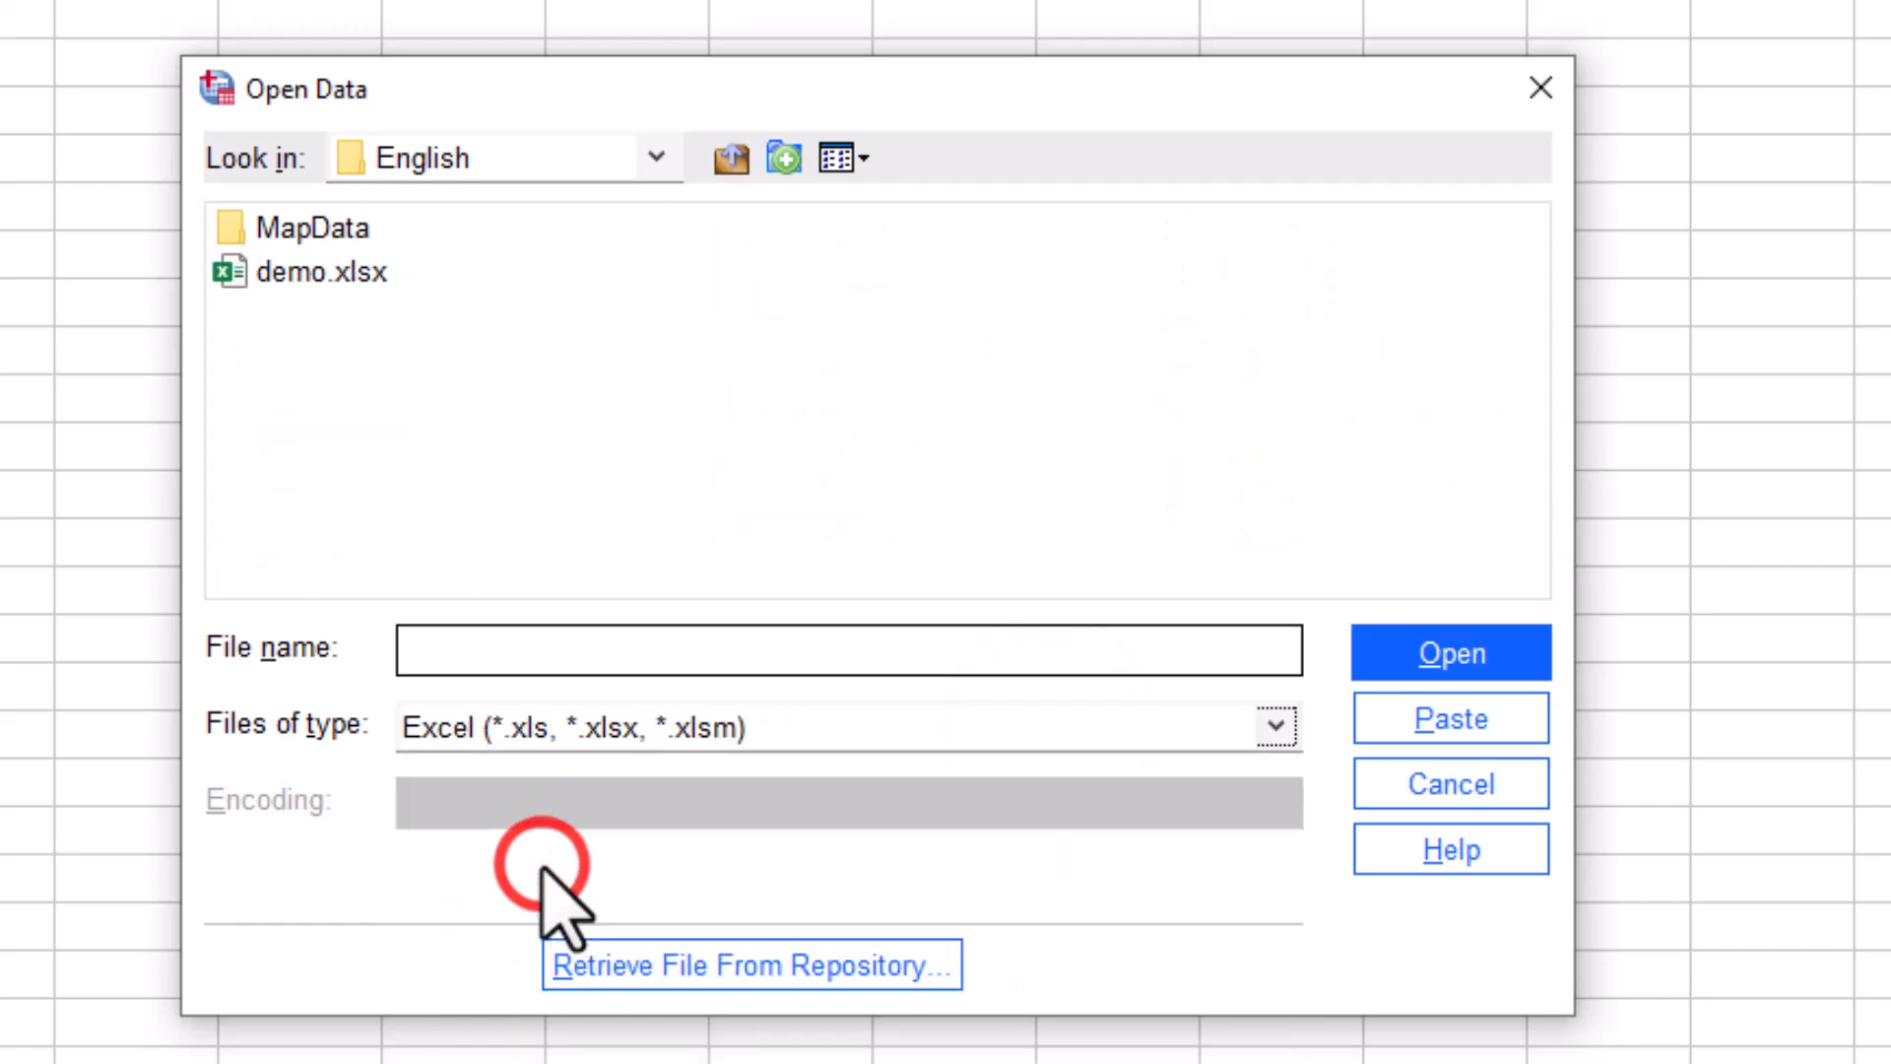
# Step: Browse to the Desktop folder and open sample dataset.xlsx
pyautogui.click(654, 157)
pyautogui.scroll(3, 619, 299)
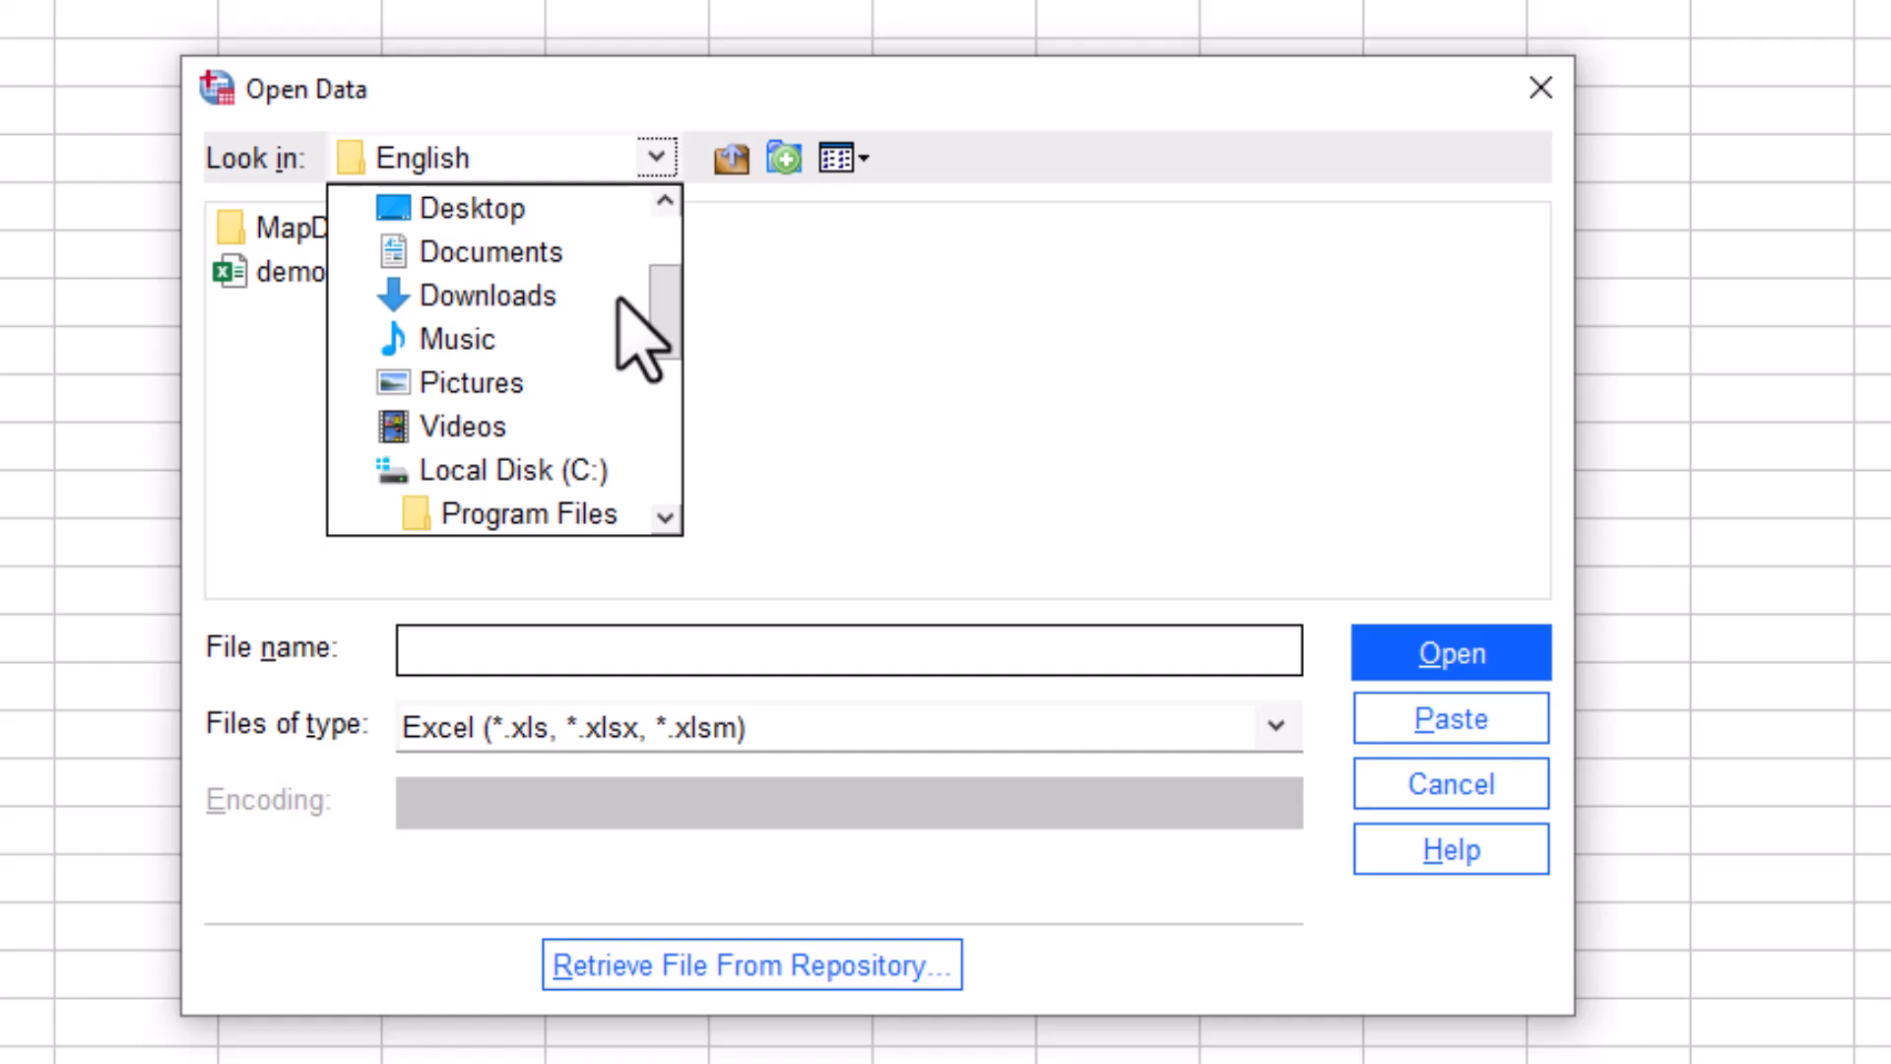
pyautogui.scroll(2, 619, 299)
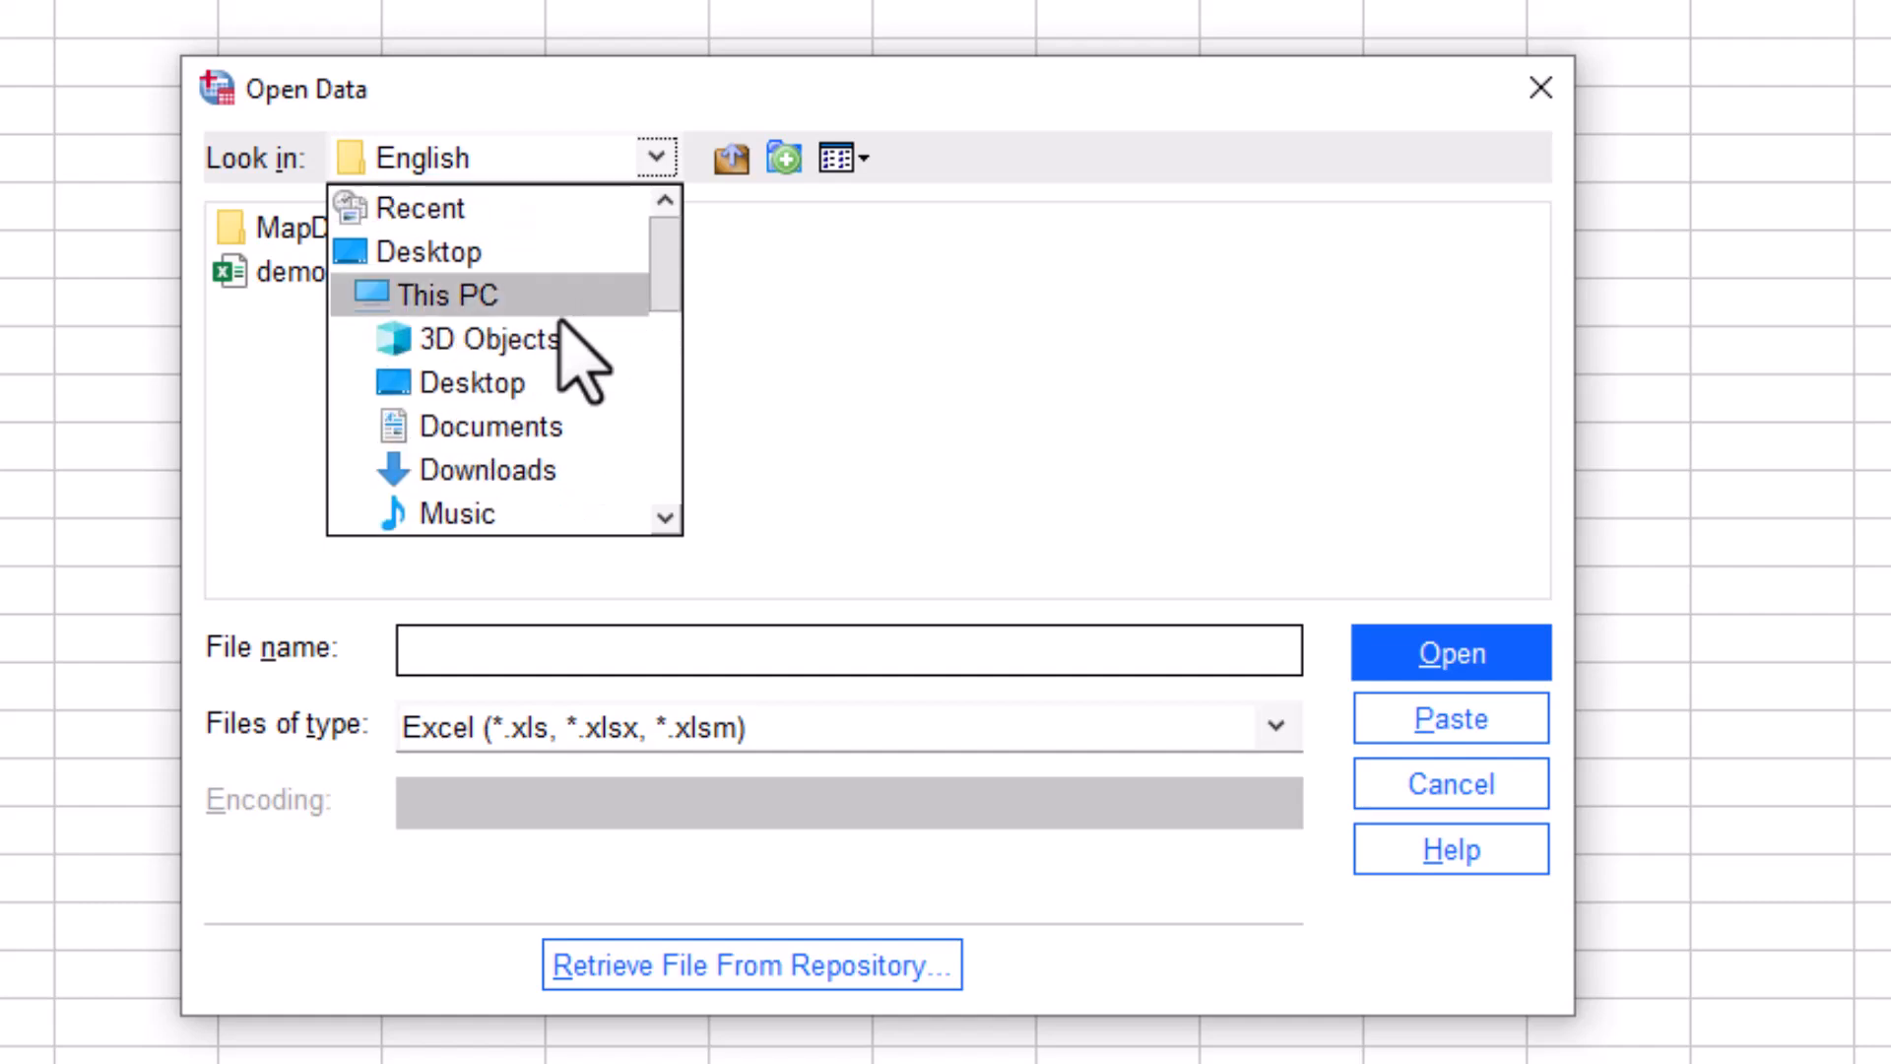
pyautogui.click(473, 383)
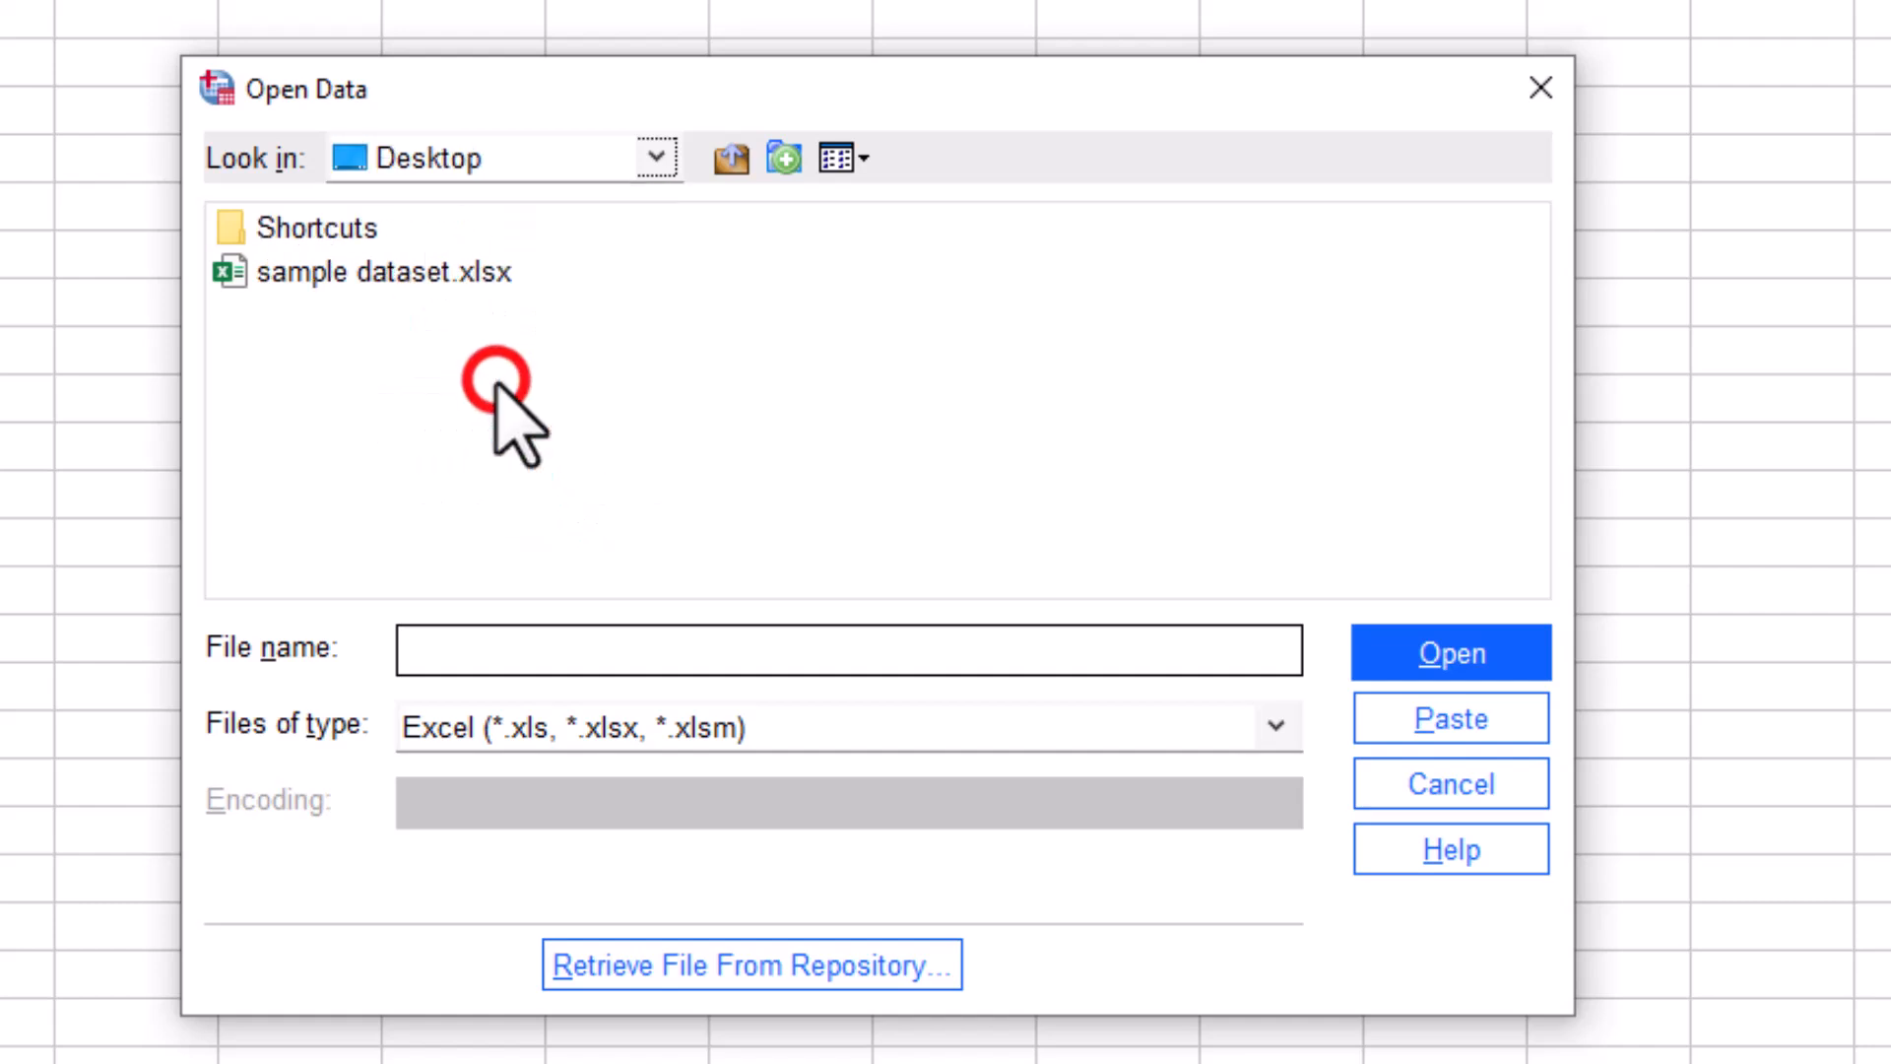
pyautogui.click(315, 279)
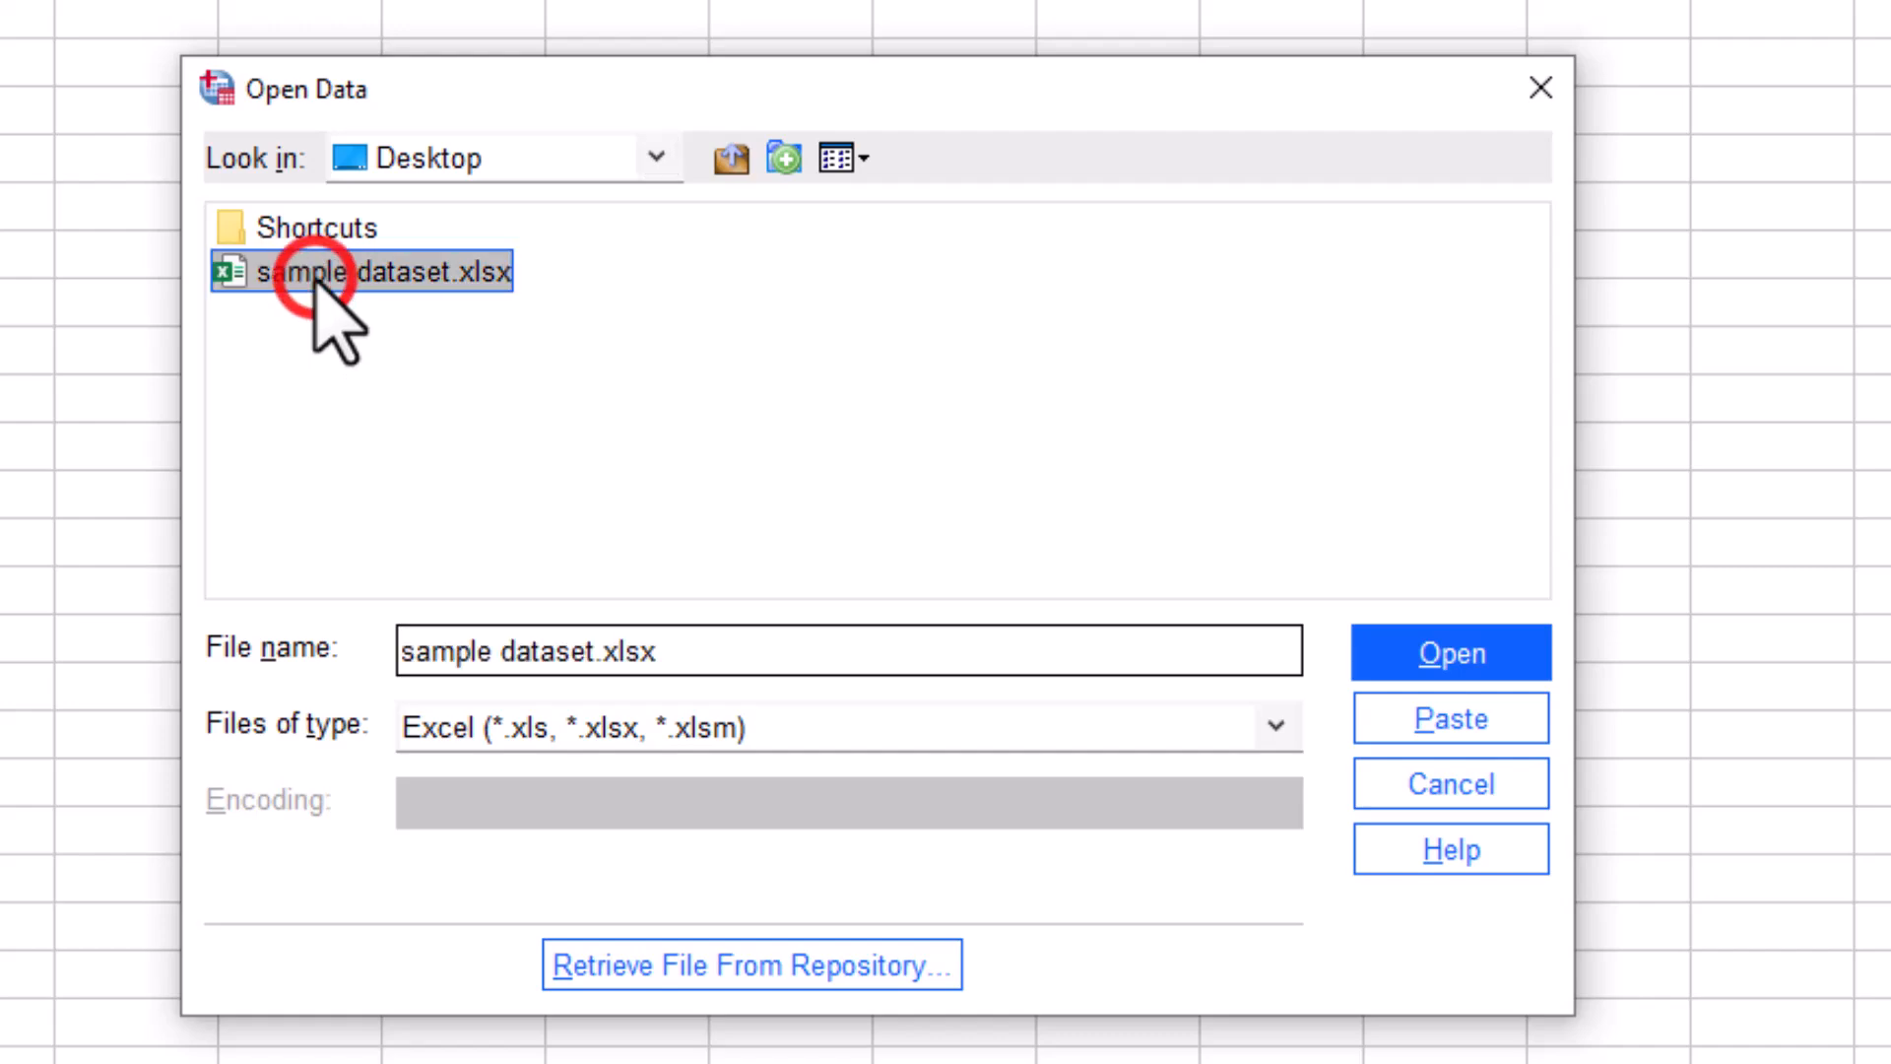
pyautogui.click(1450, 654)
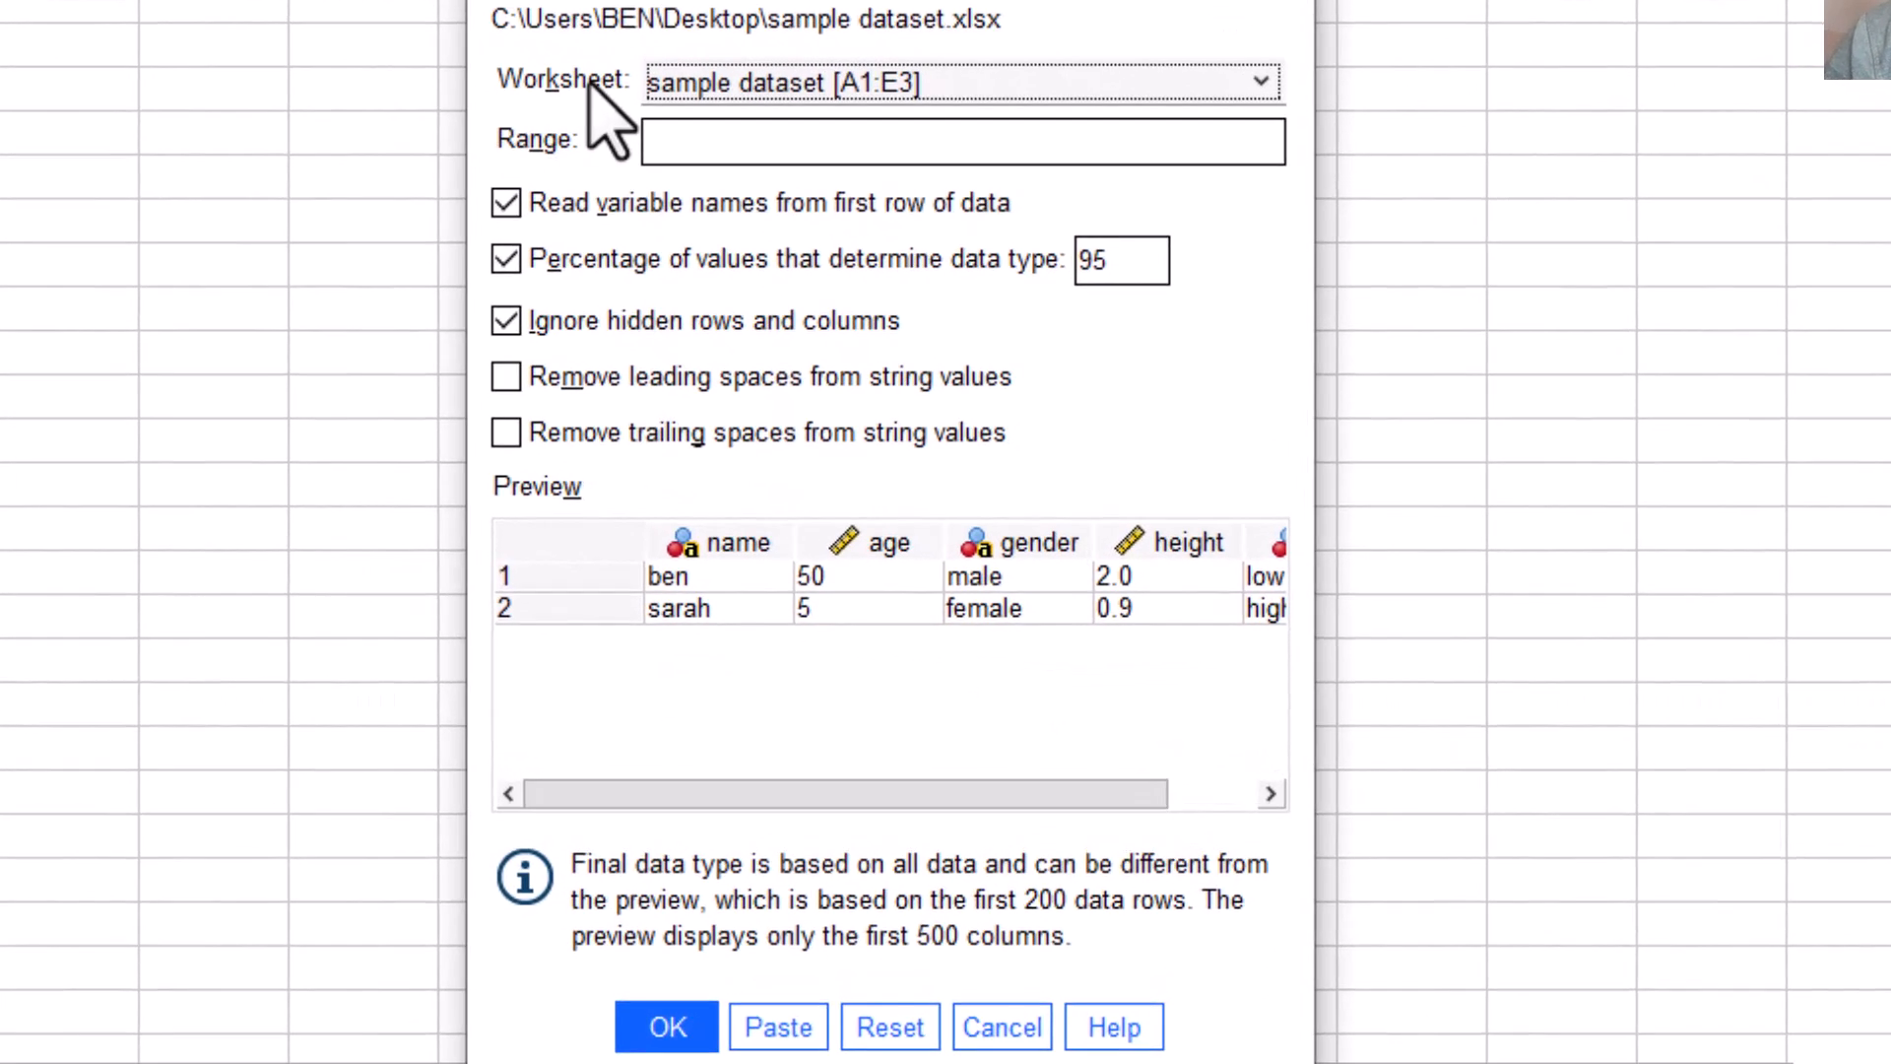
# Step: Import the sample dataset [A1:E3] worksheet, reading variable names from the first row of data
pyautogui.click(1049, 86)
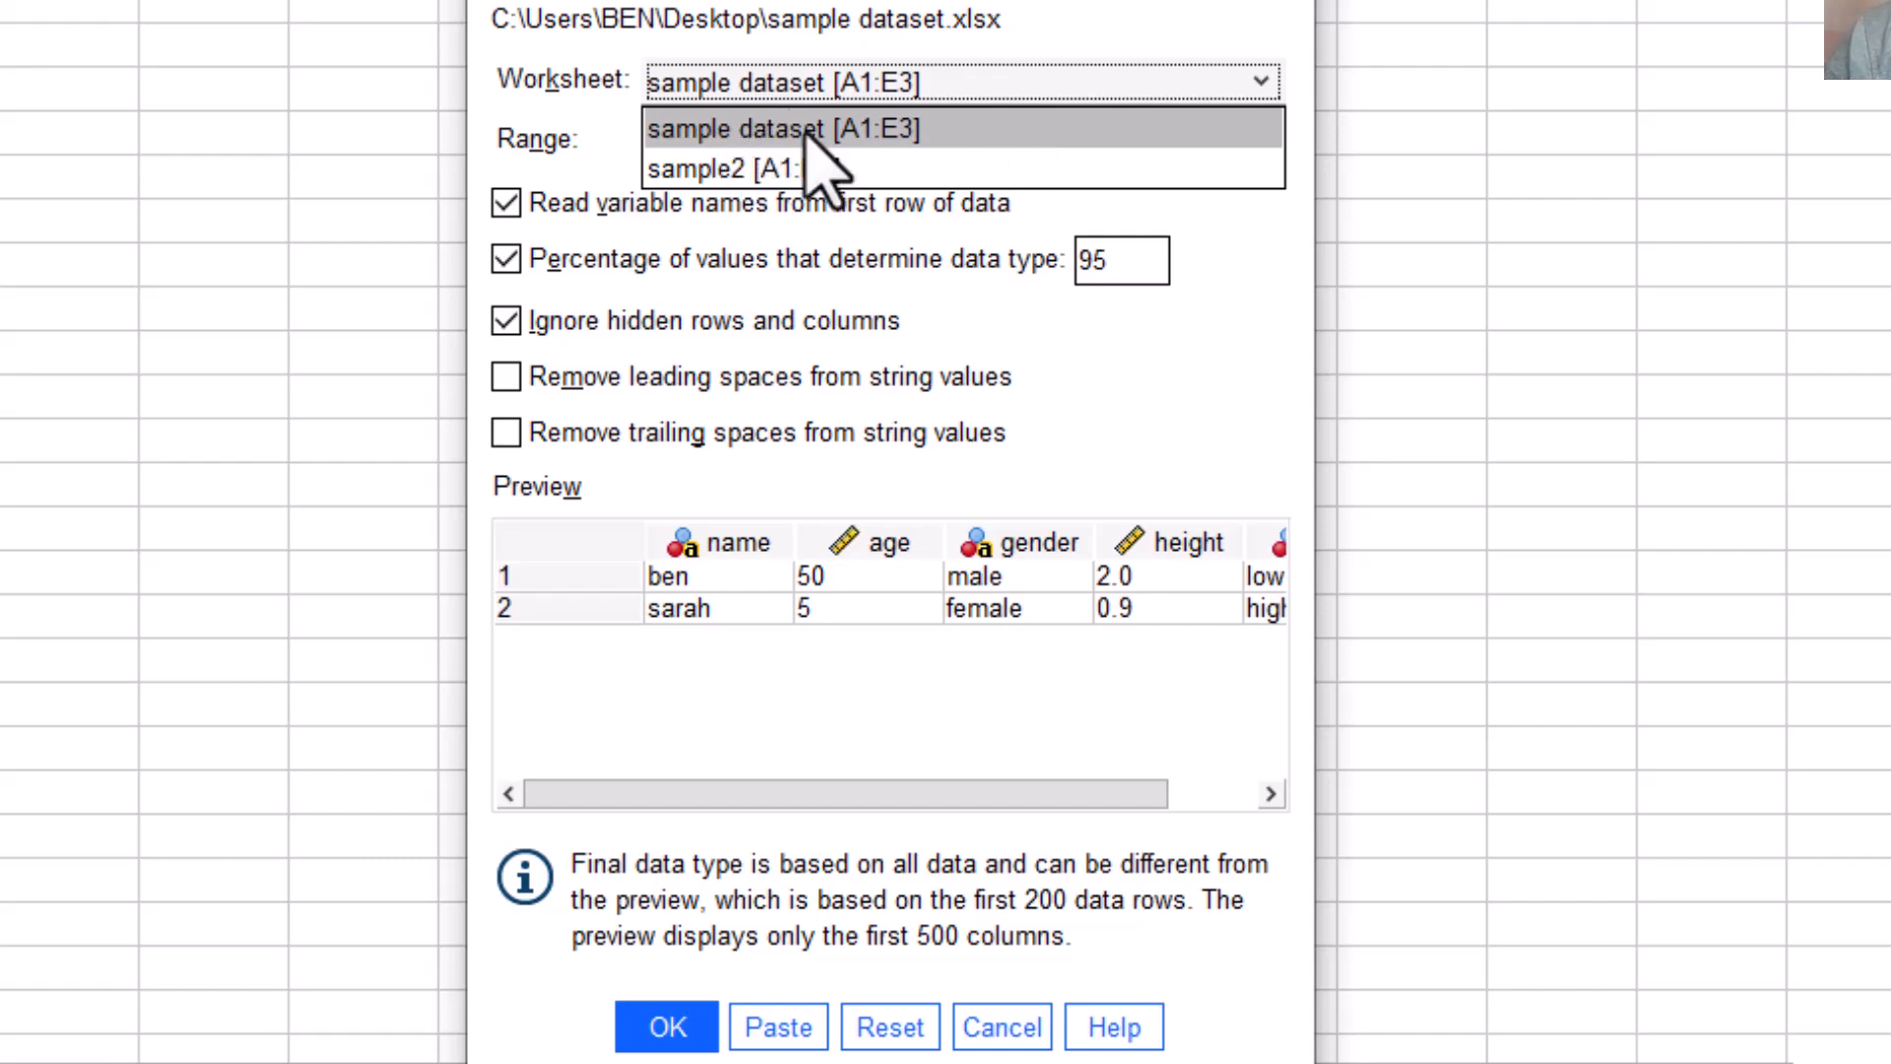
pyautogui.click(938, 128)
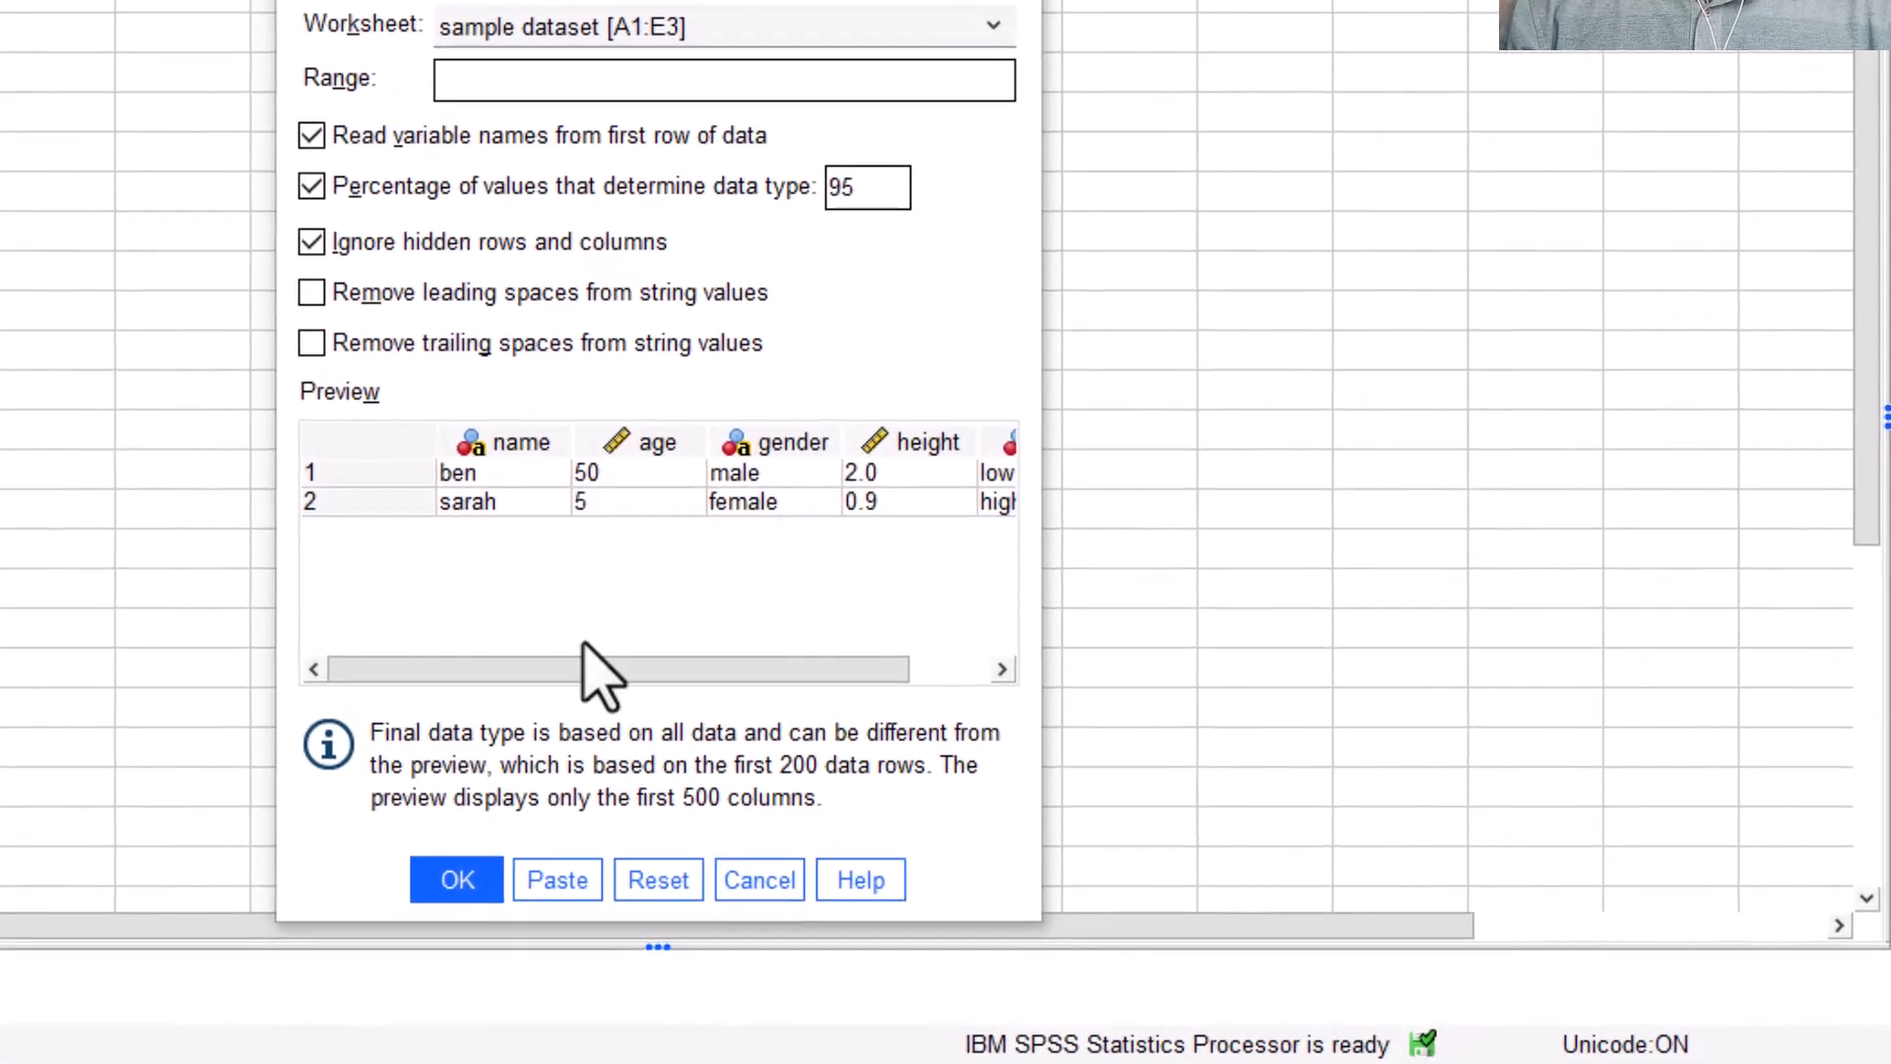
pyautogui.moveTo(531, 673)
pyautogui.mouseDown()
pyautogui.moveTo(674, 675)
pyautogui.moveTo(498, 672)
pyautogui.mouseUp()
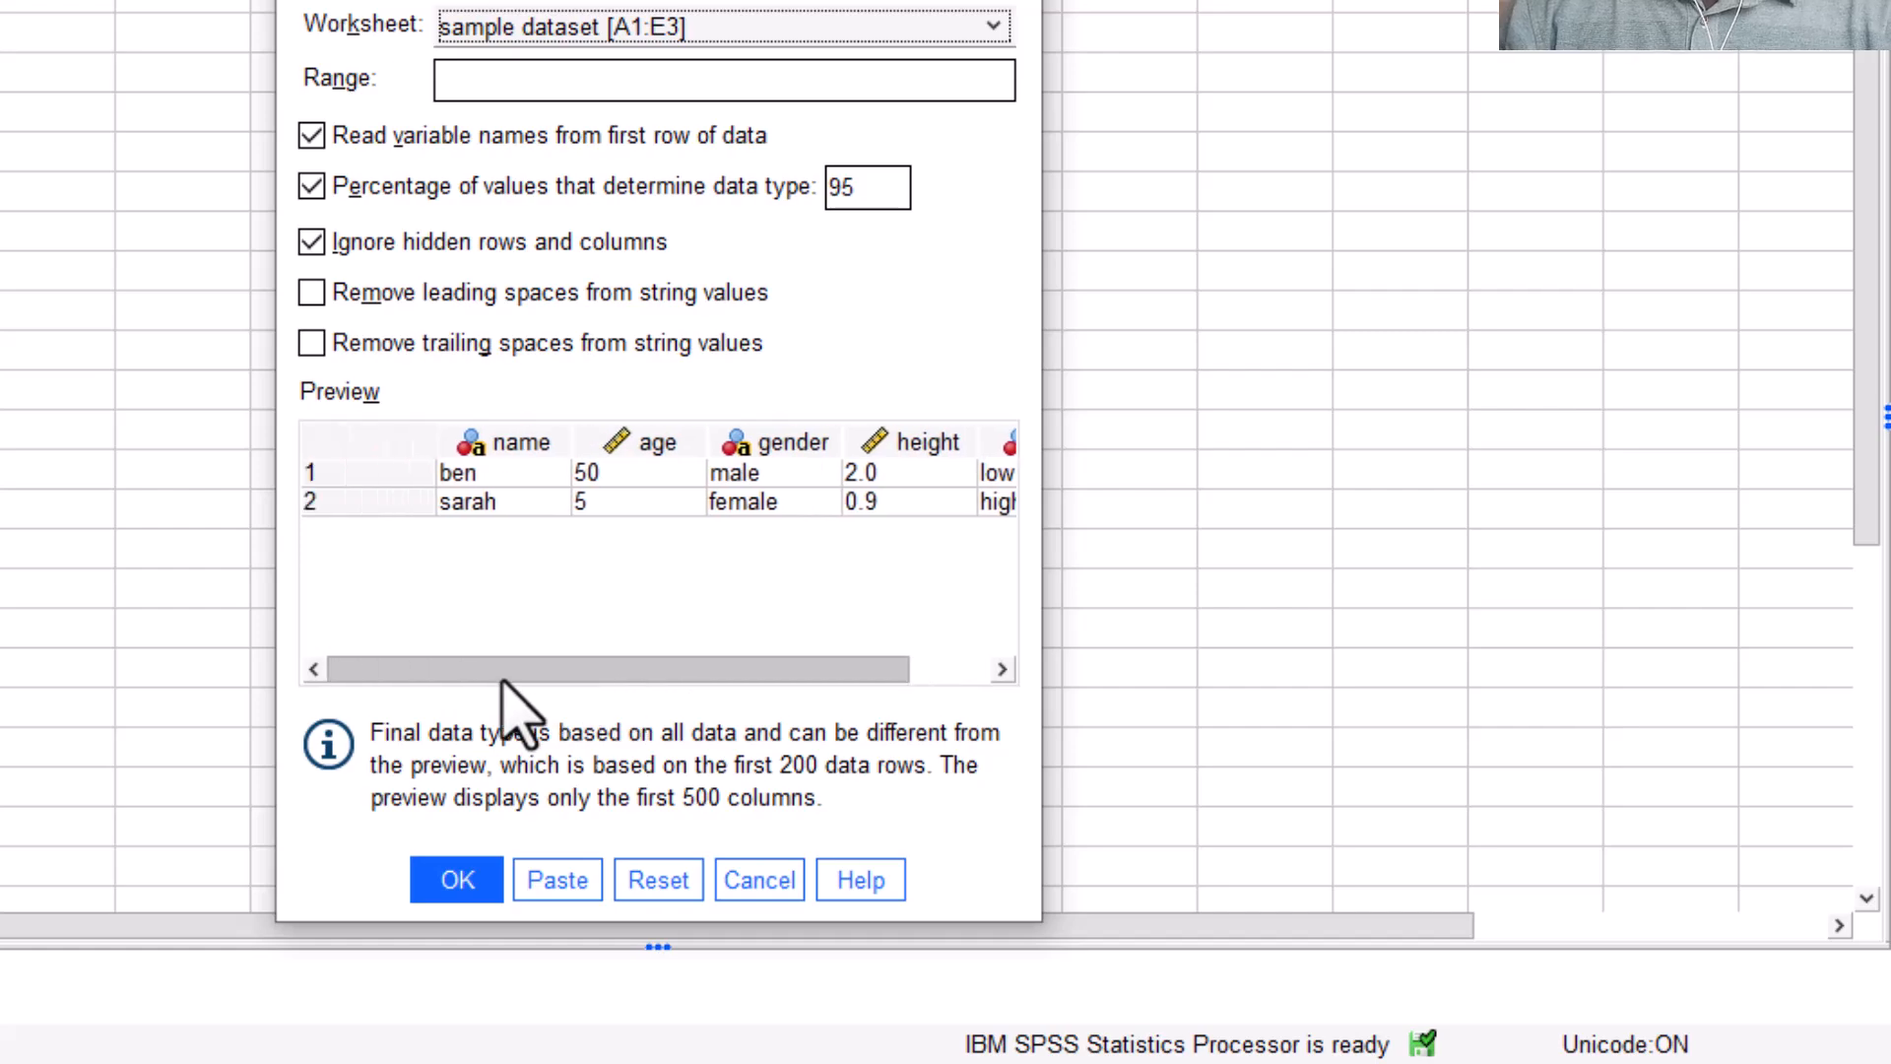
pyautogui.click(456, 877)
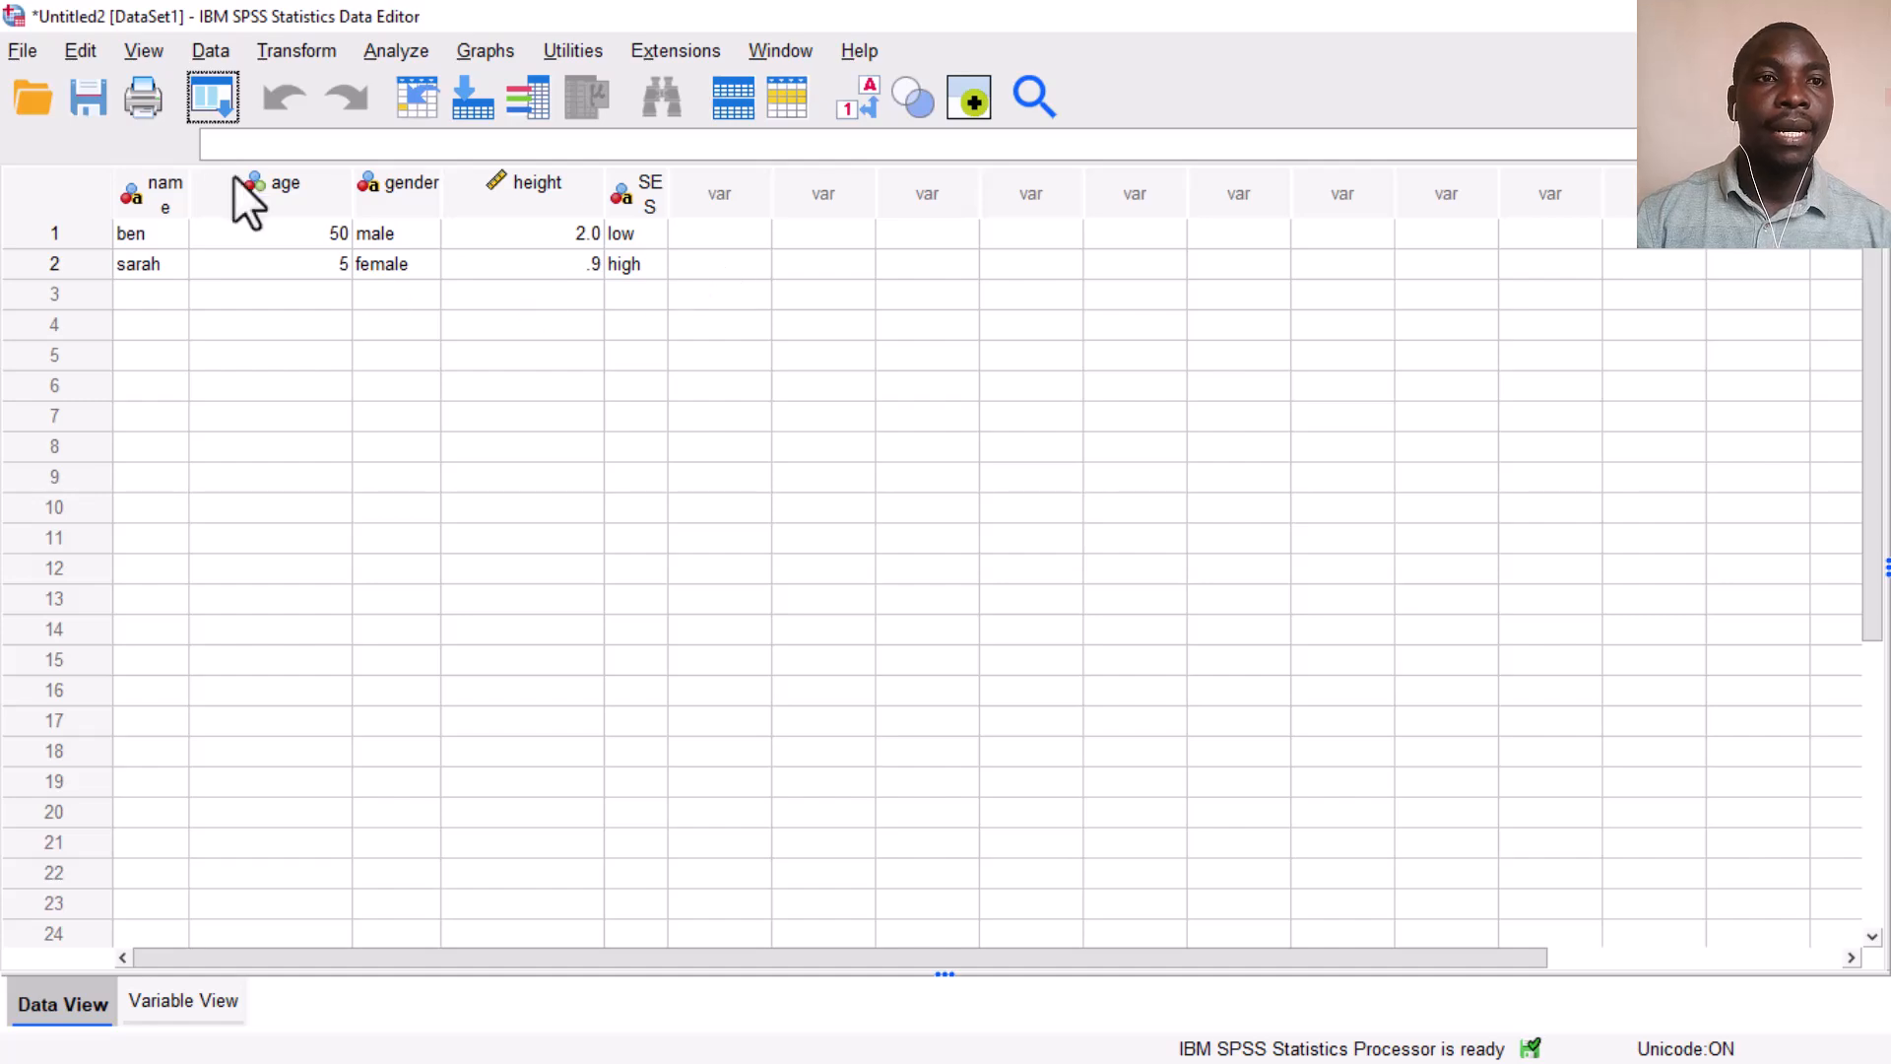
pyautogui.click(705, 384)
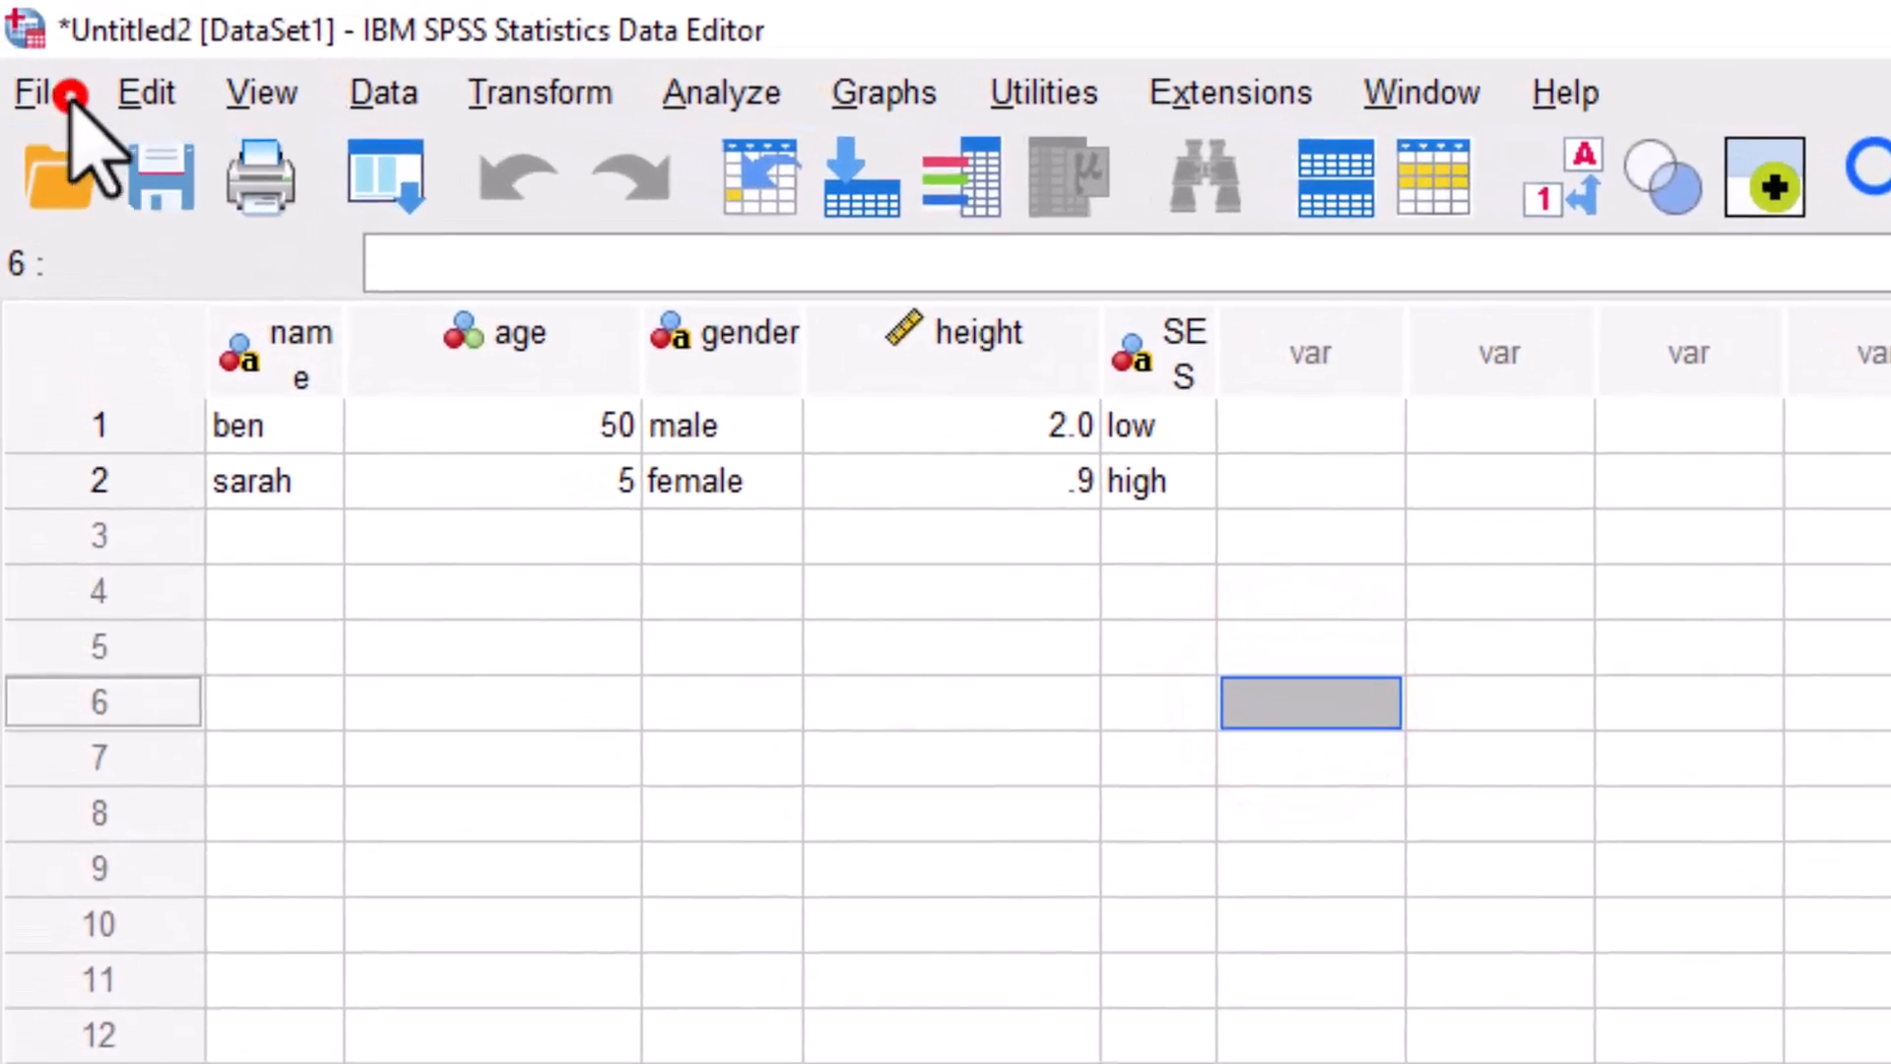
# Step: Examine the formats offered for importing data and the file types offered for opening data, without opening a file
pyautogui.click(69, 95)
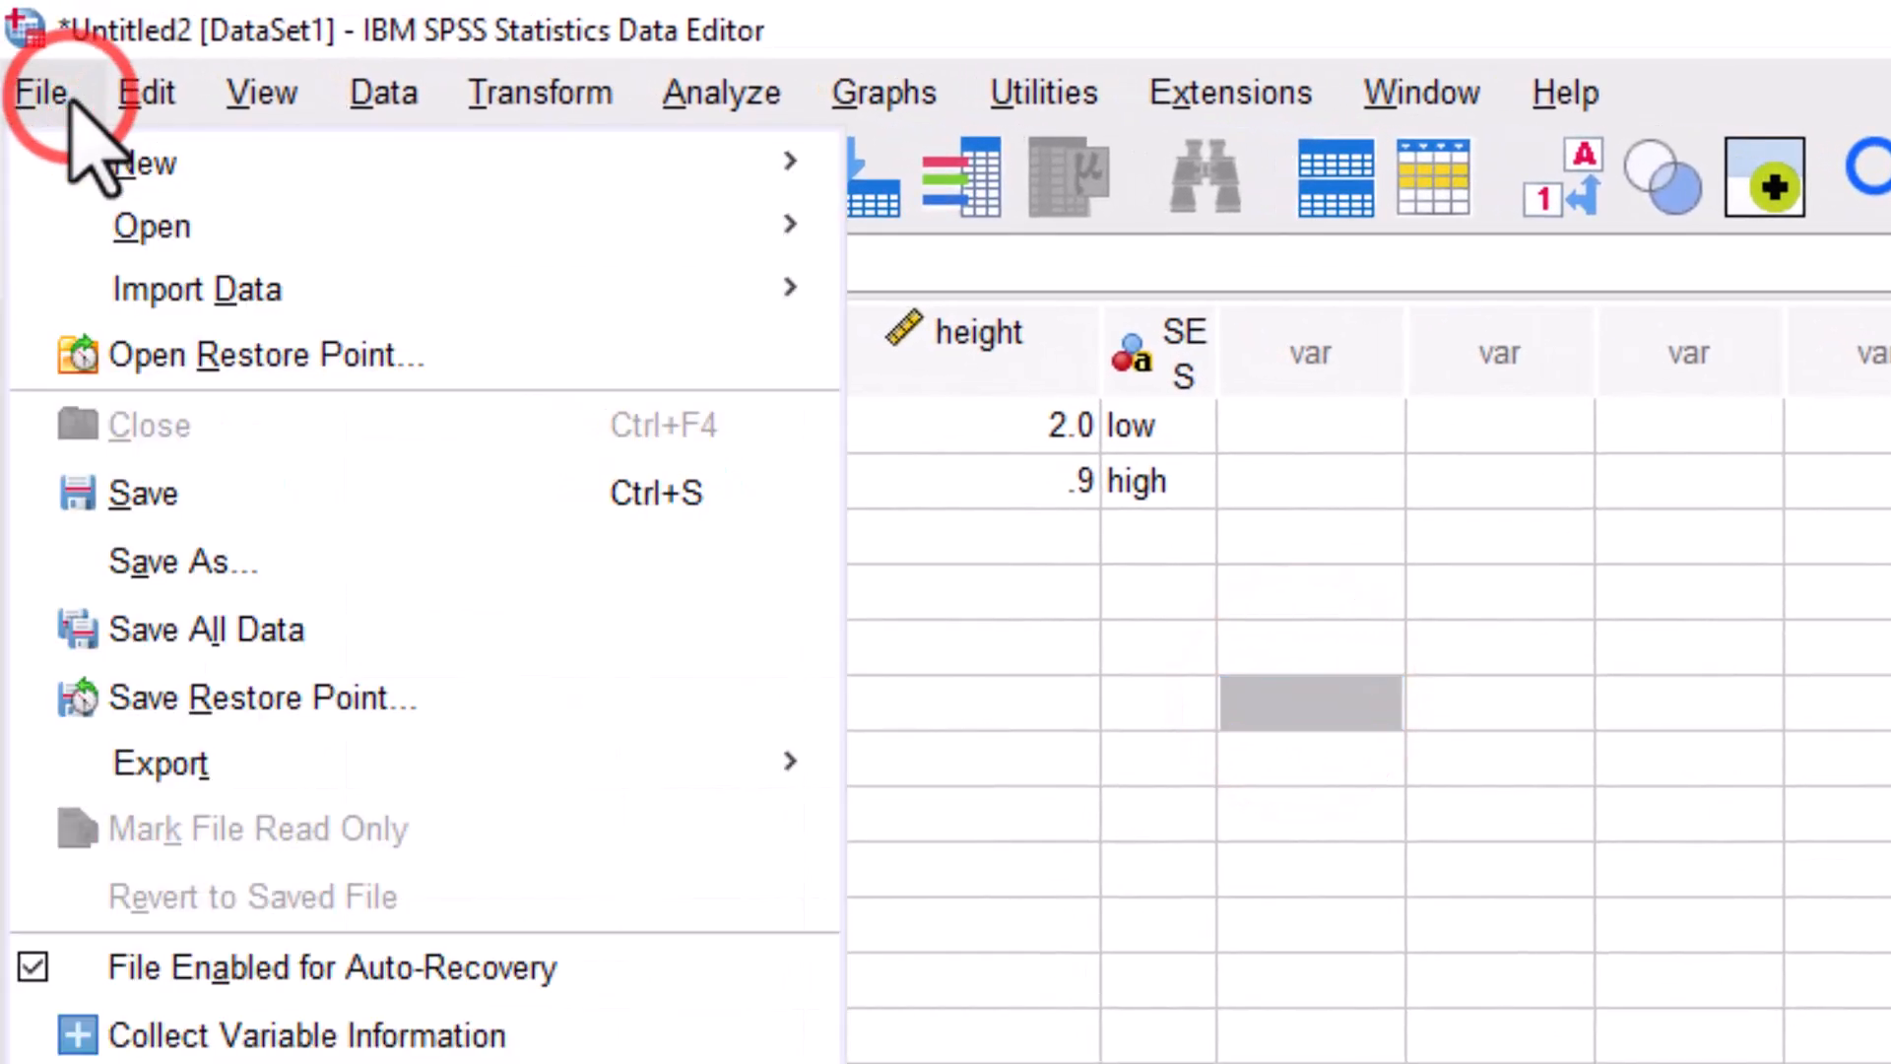
pyautogui.moveTo(119, 288)
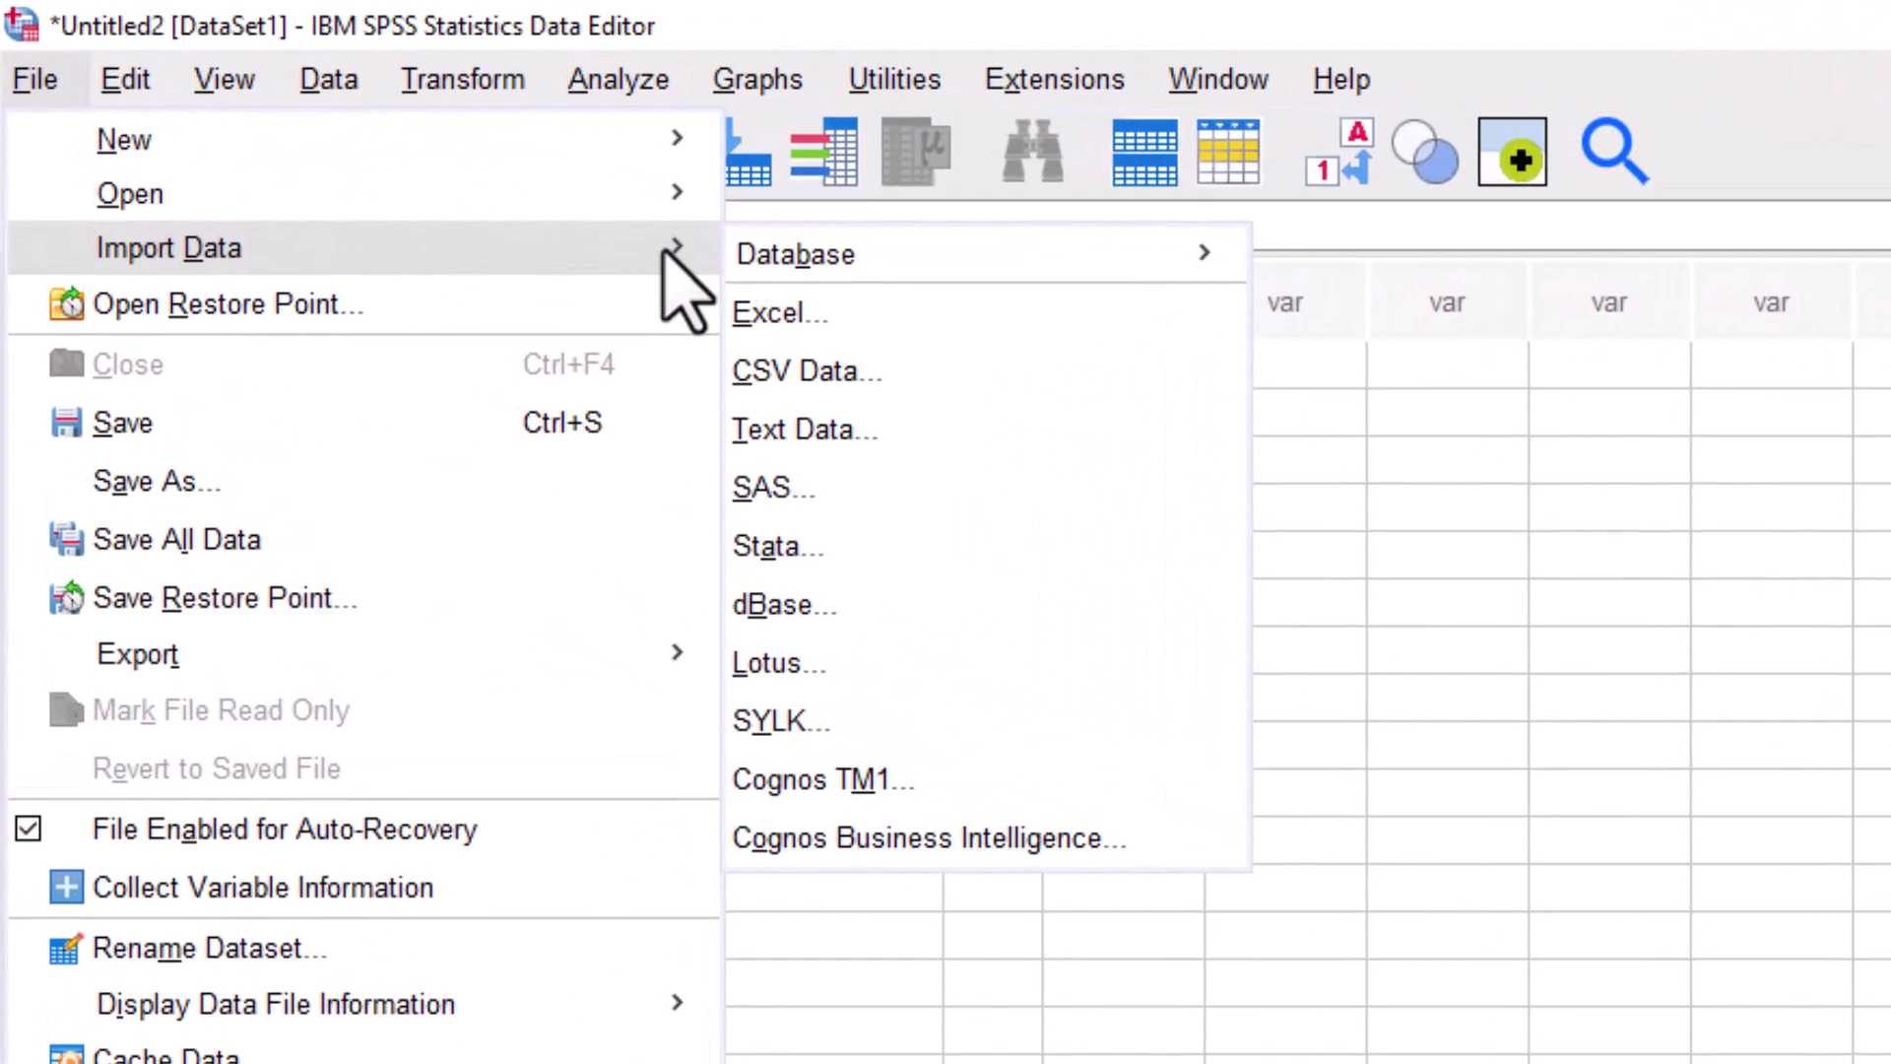
pyautogui.moveTo(669, 214)
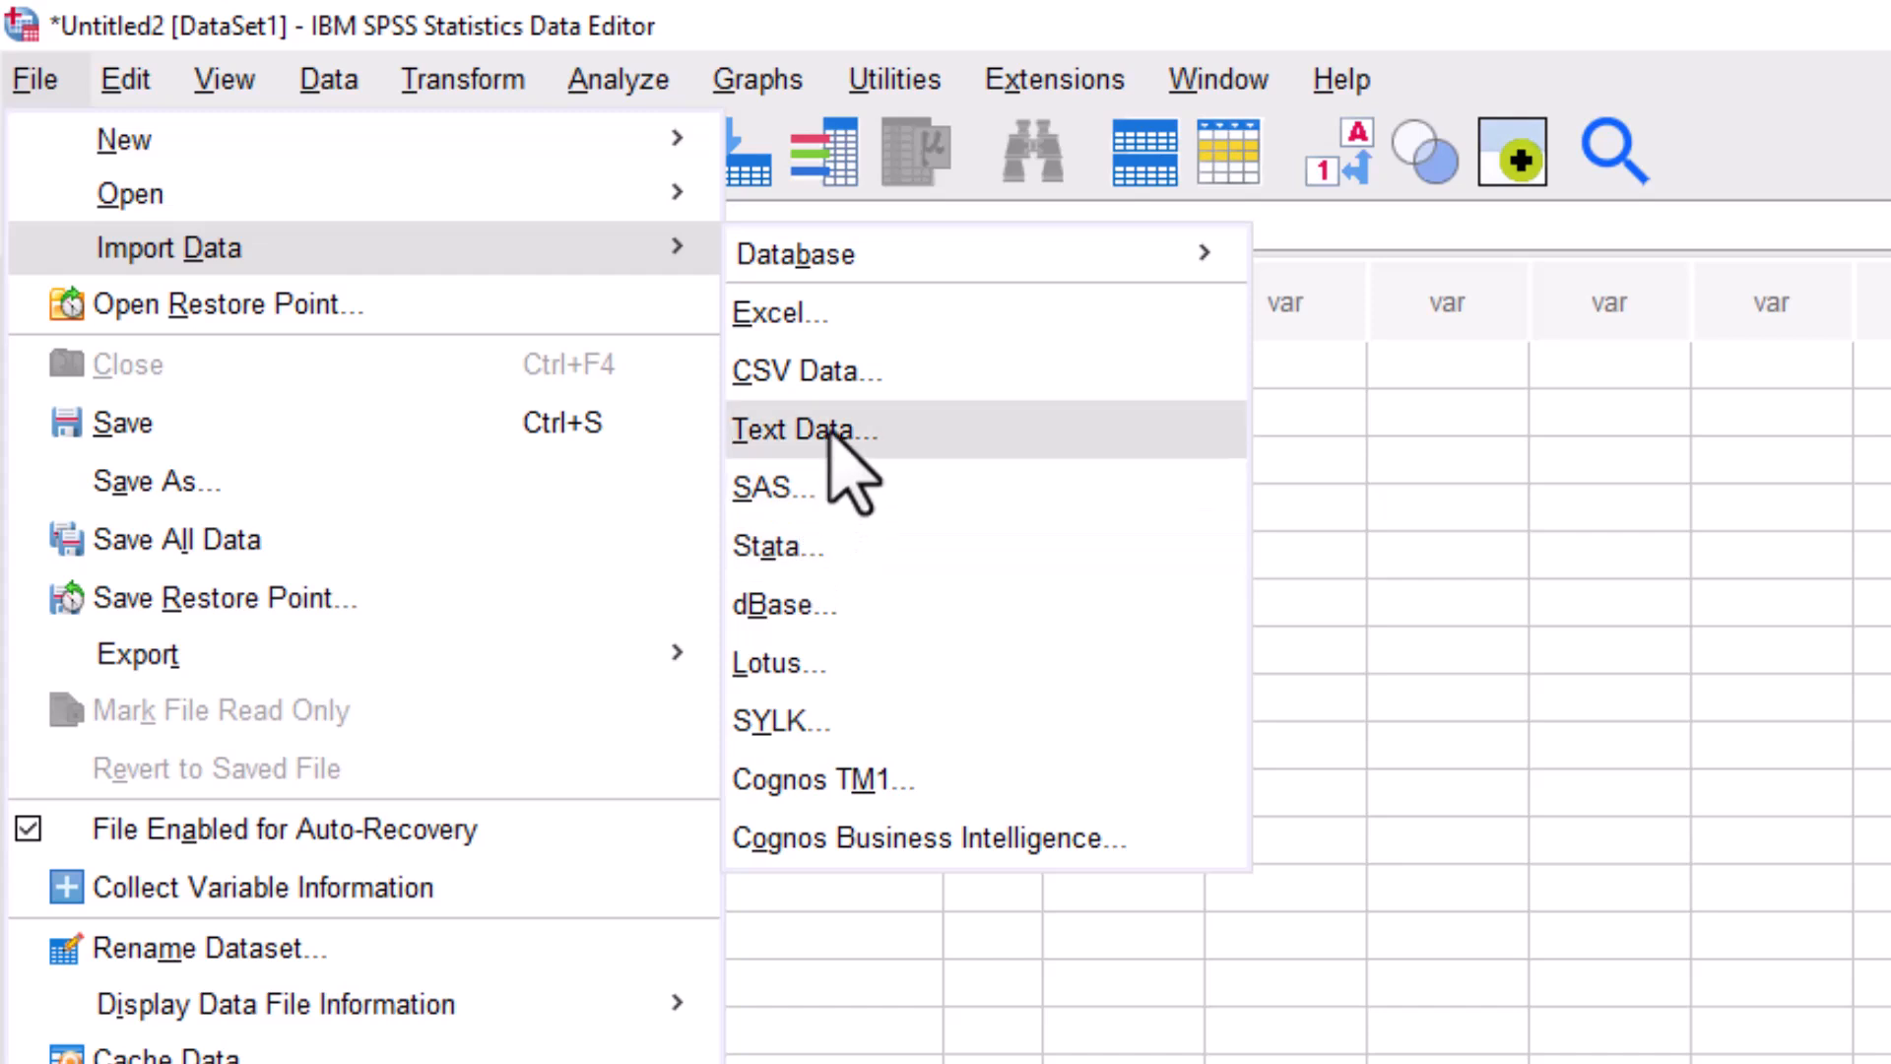
pyautogui.press('Escape')
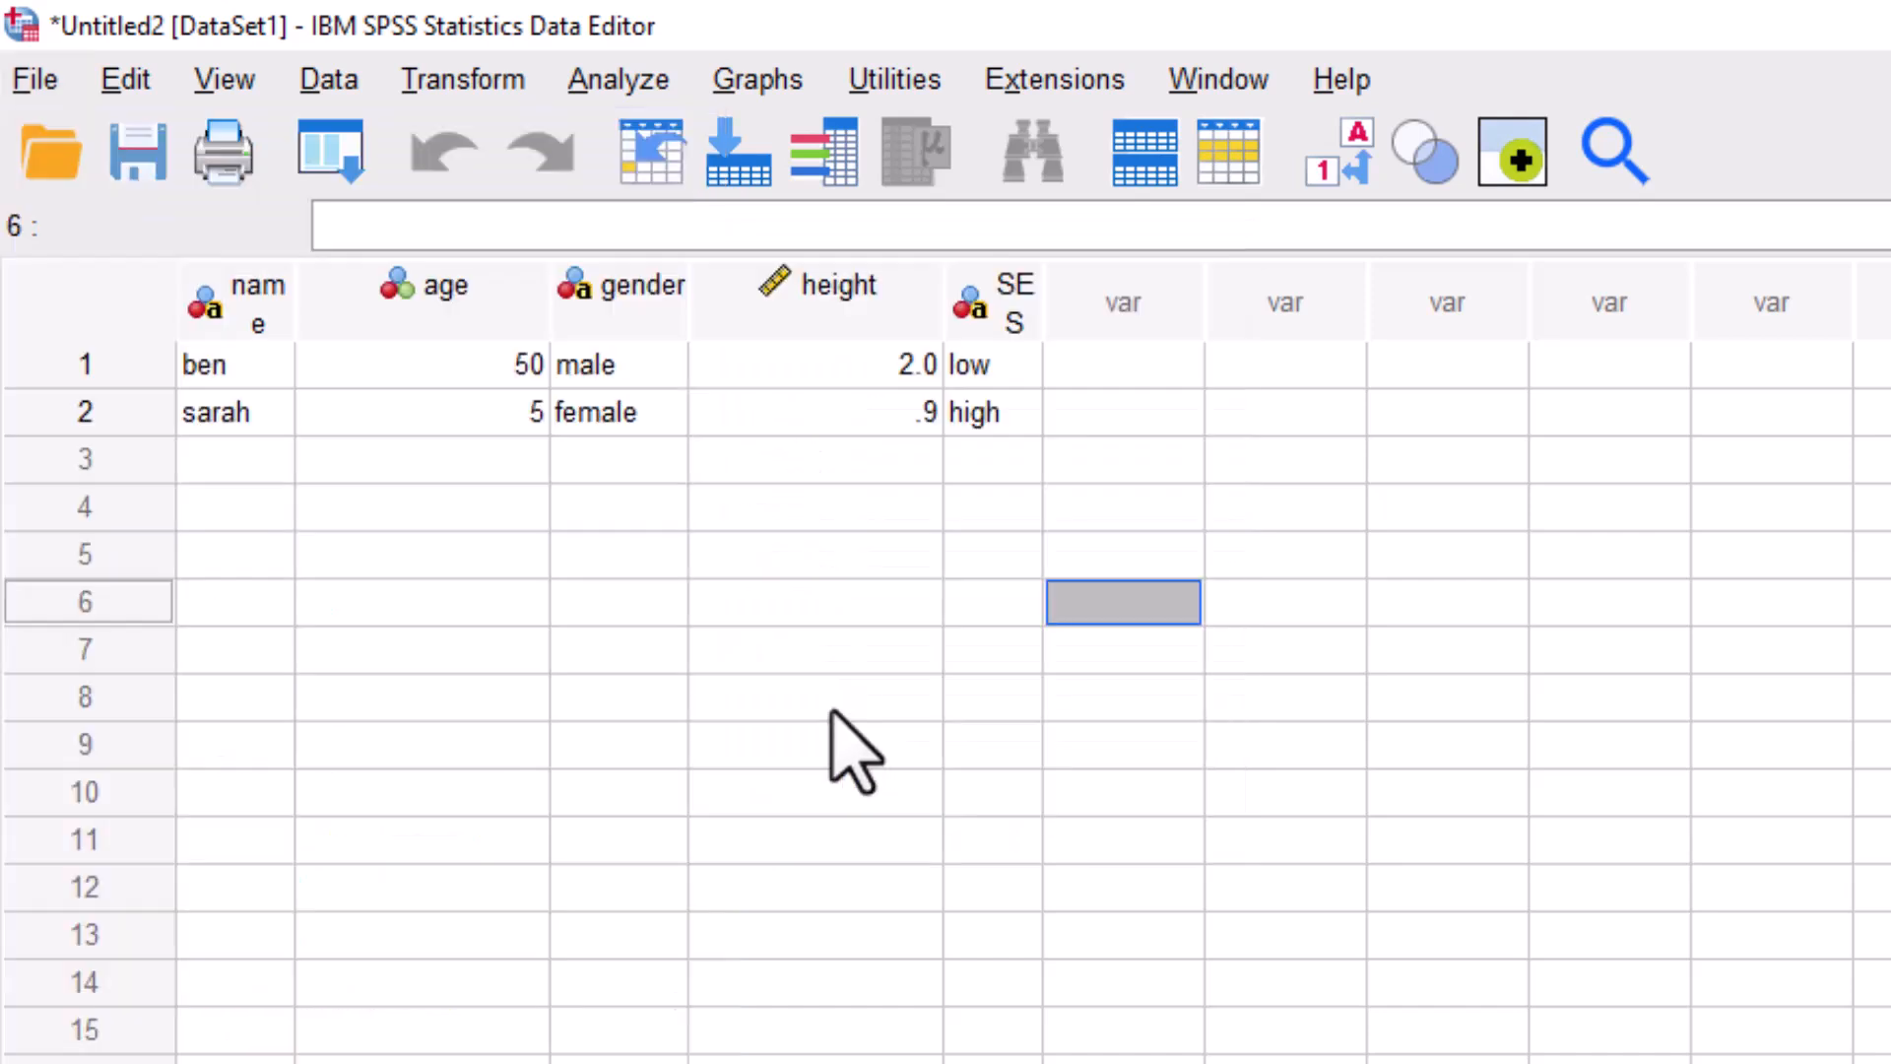
pyautogui.click(27, 79)
pyautogui.moveTo(116, 233)
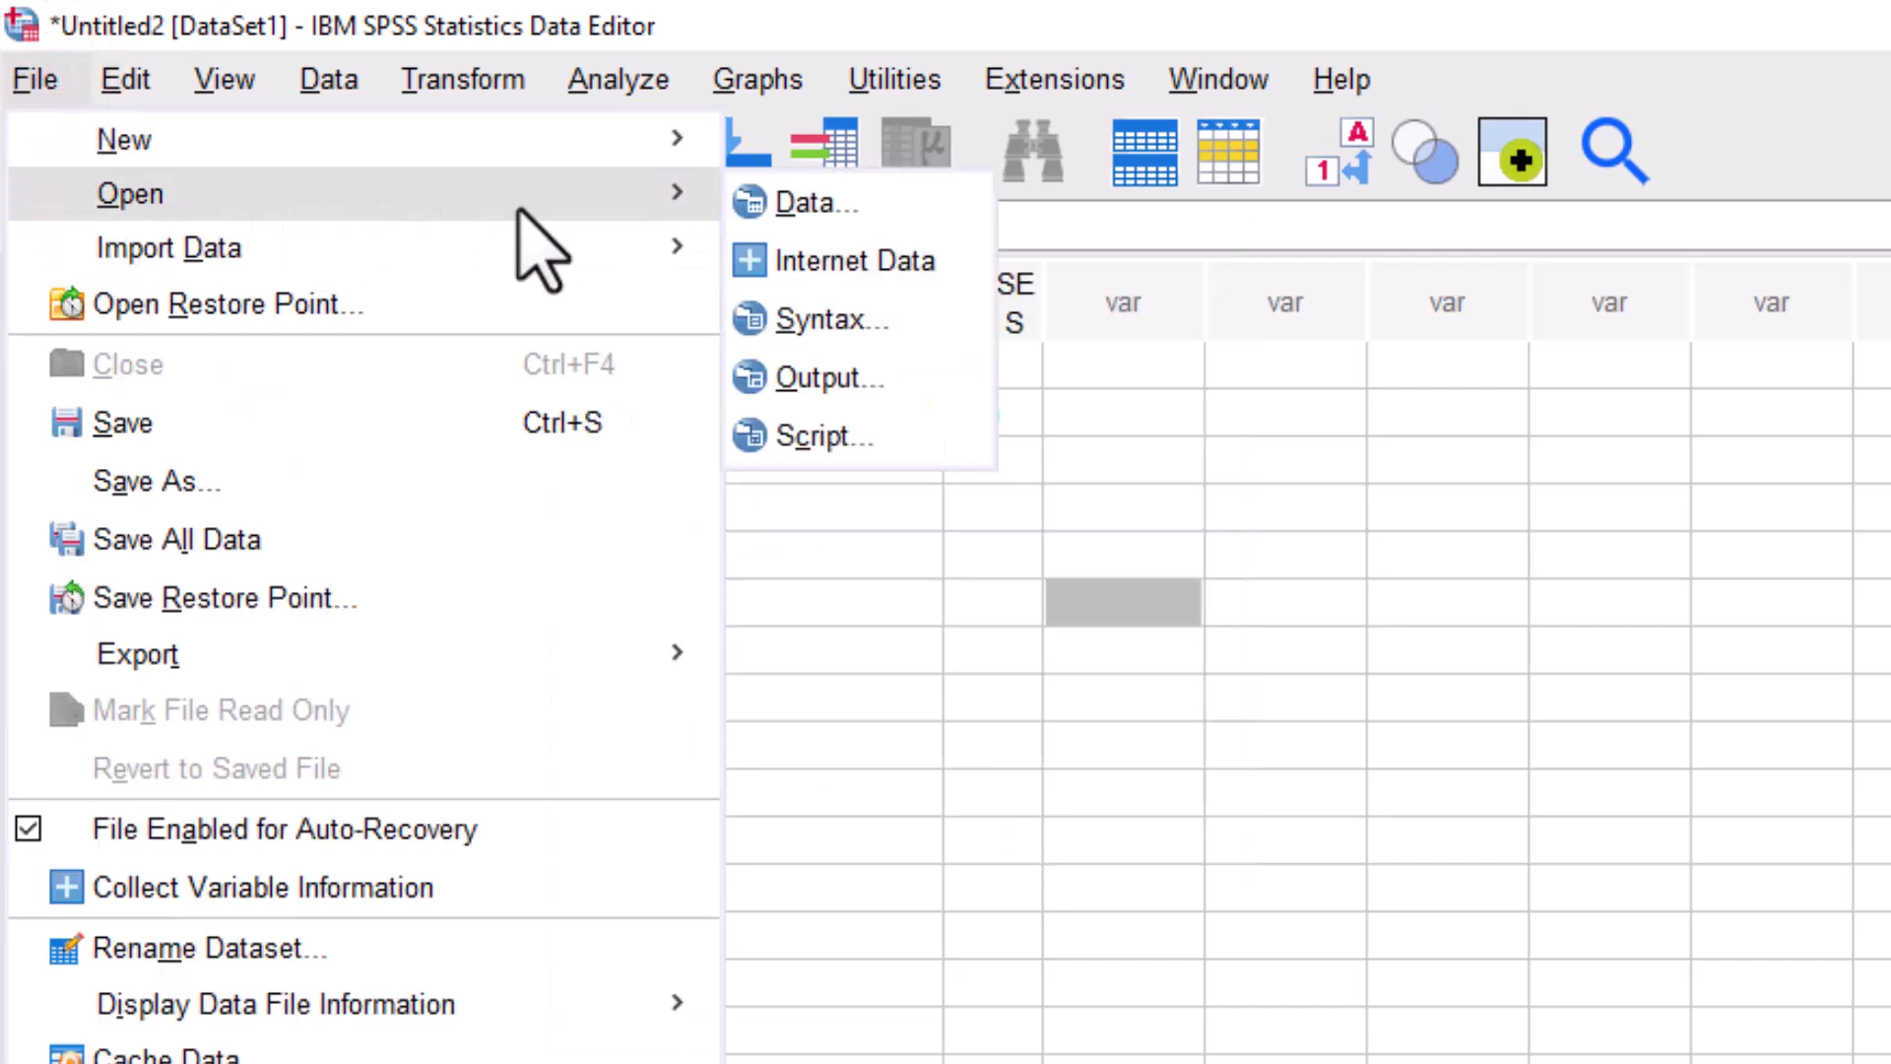
pyautogui.click(771, 194)
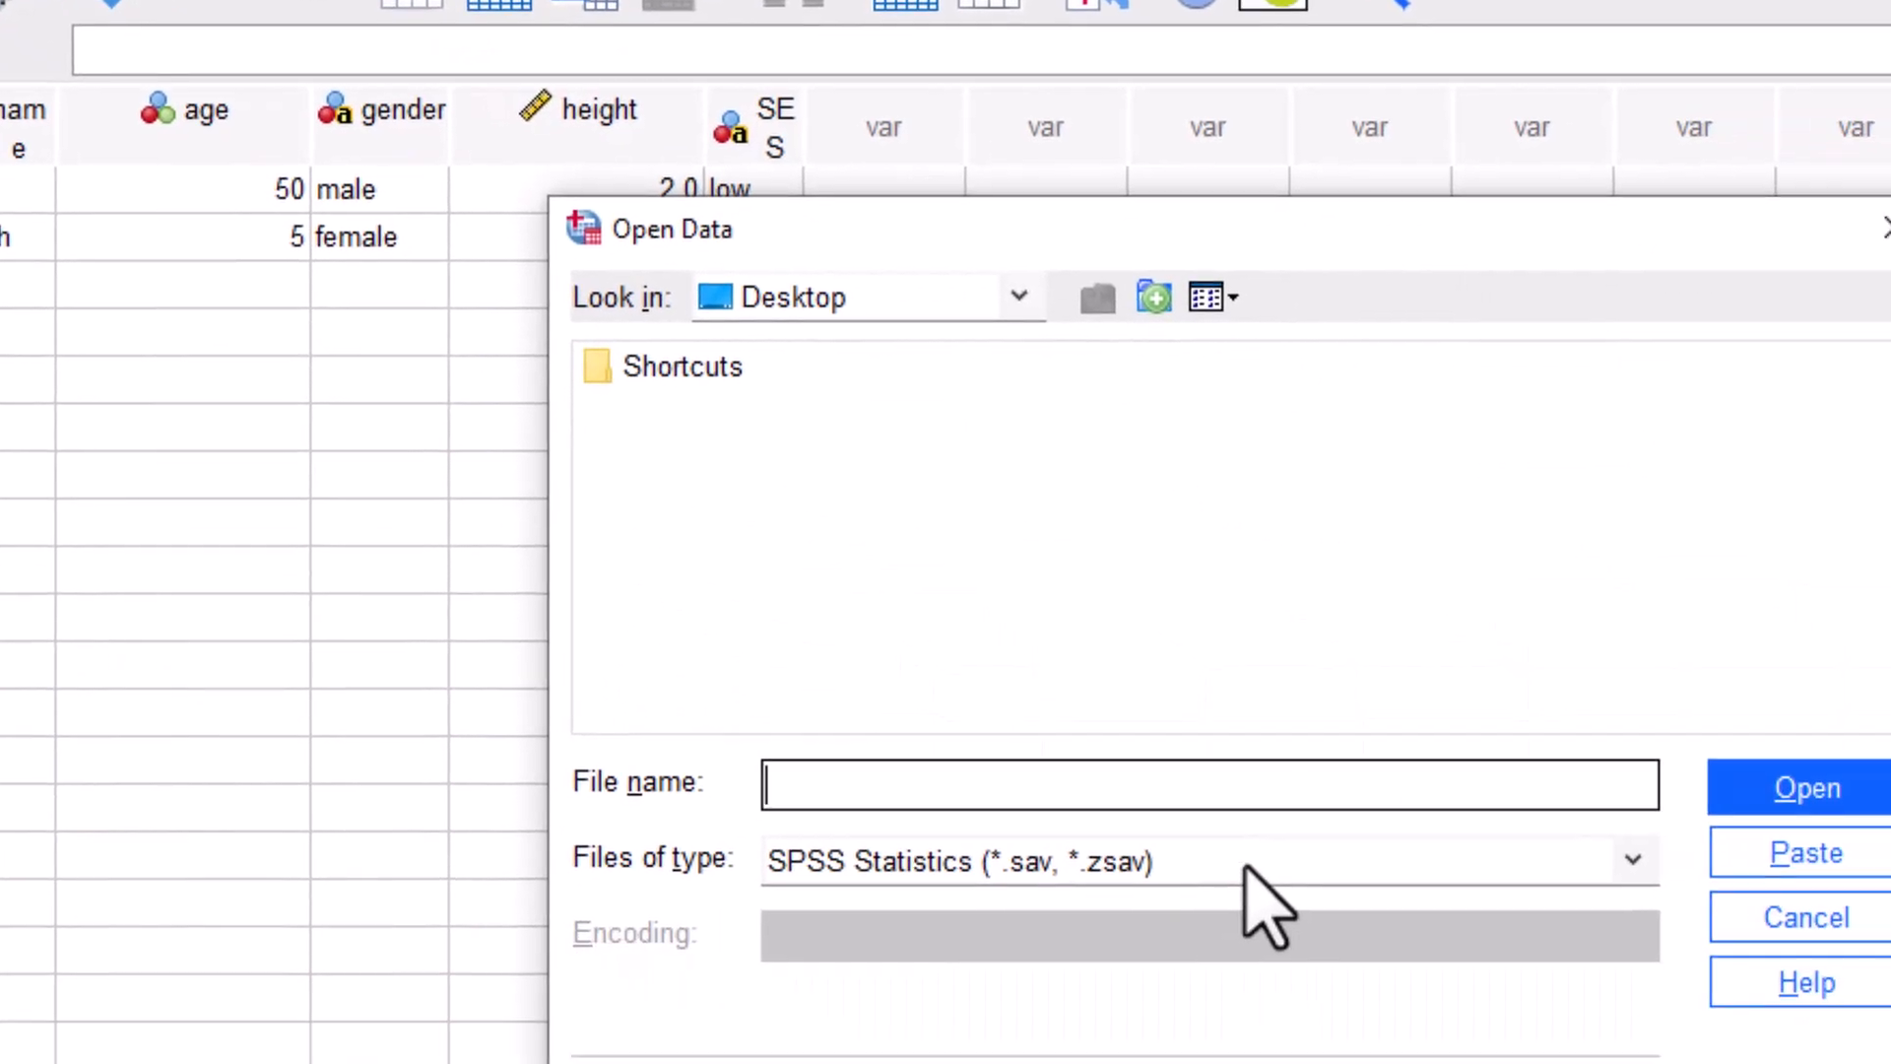
pyautogui.click(1482, 1029)
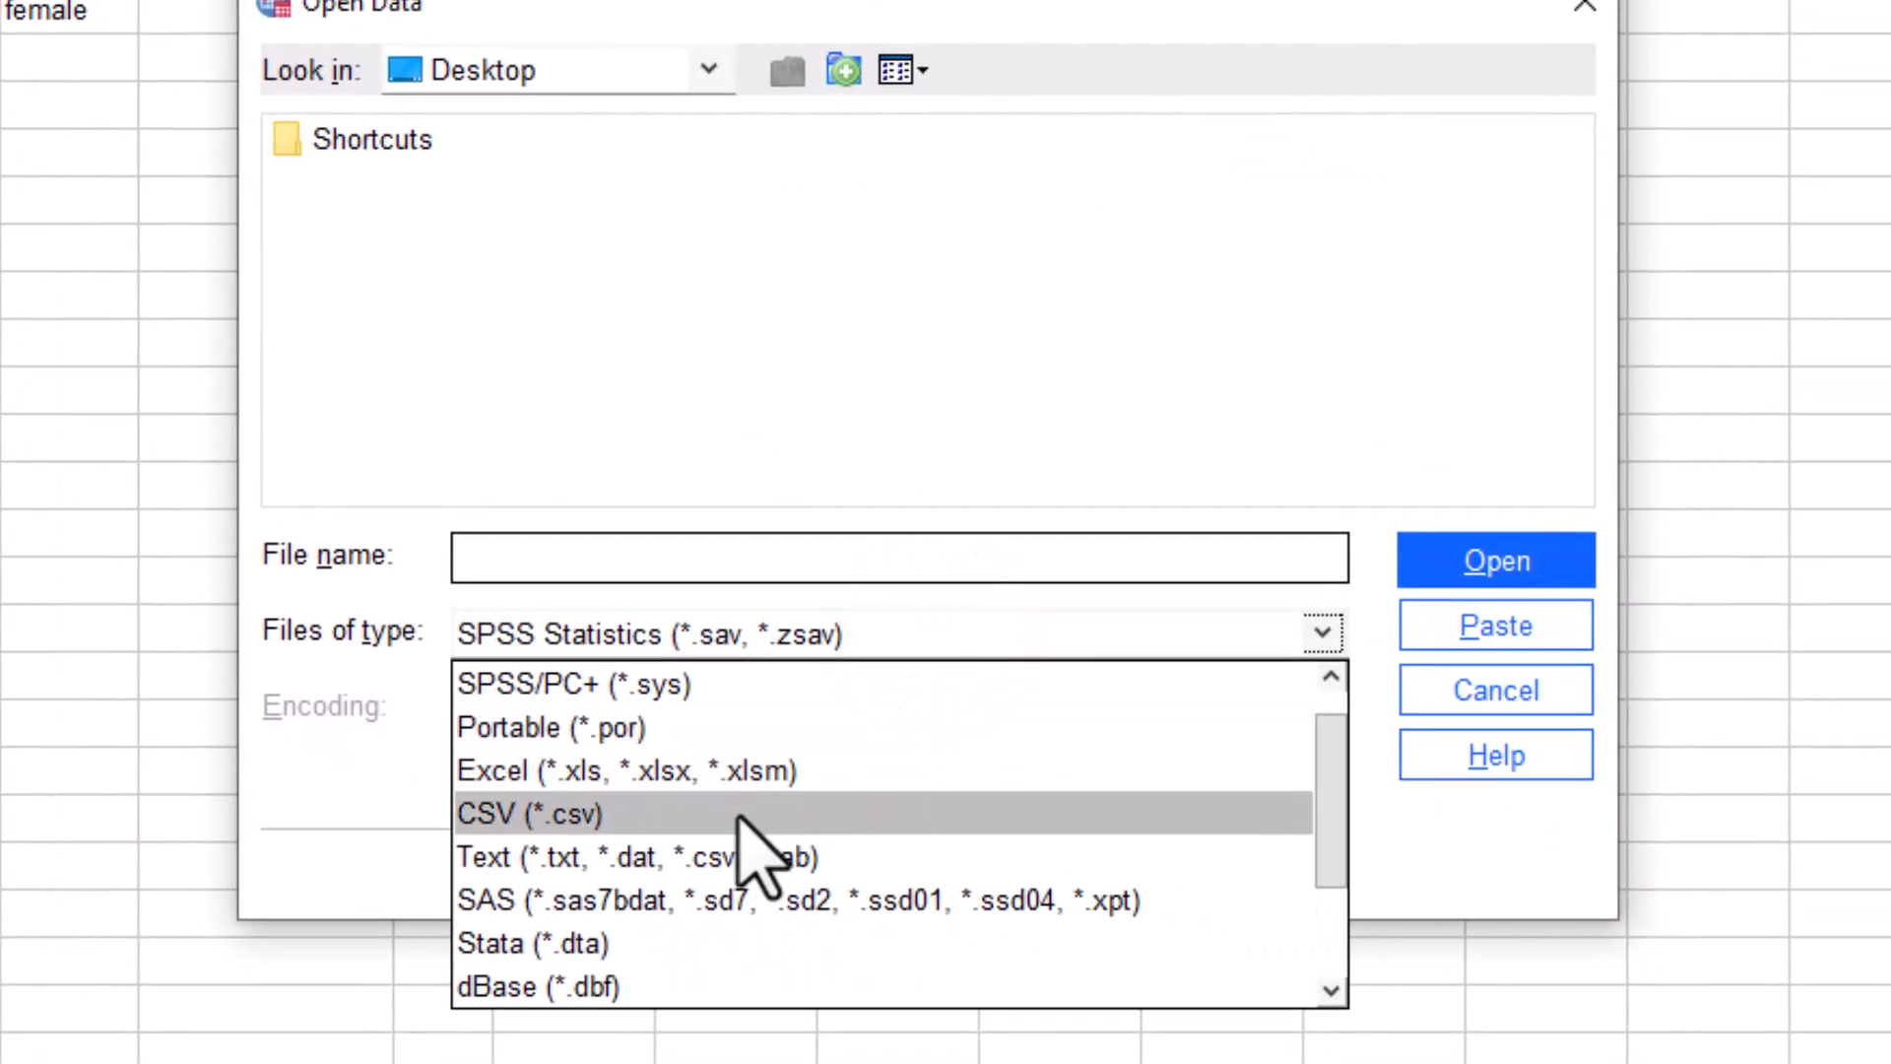
pyautogui.scroll(-1, 740, 819)
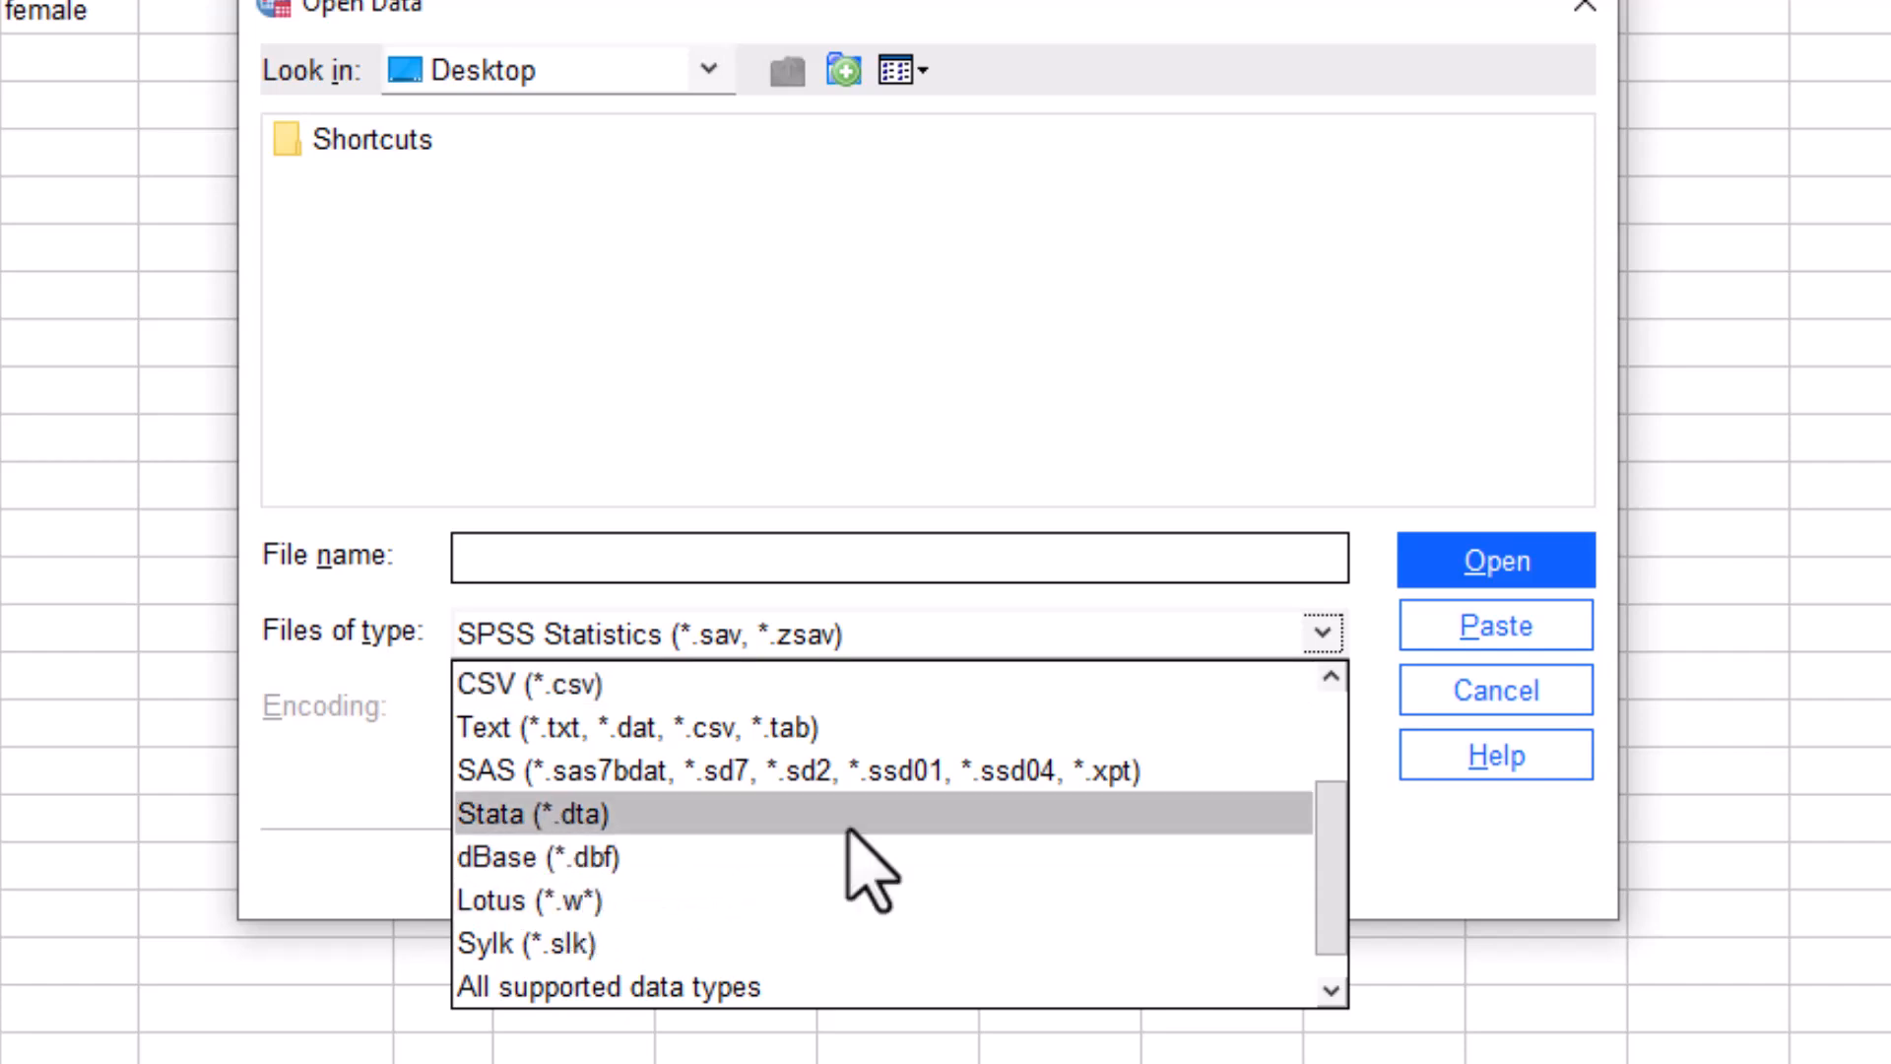
pyautogui.click(1581, 12)
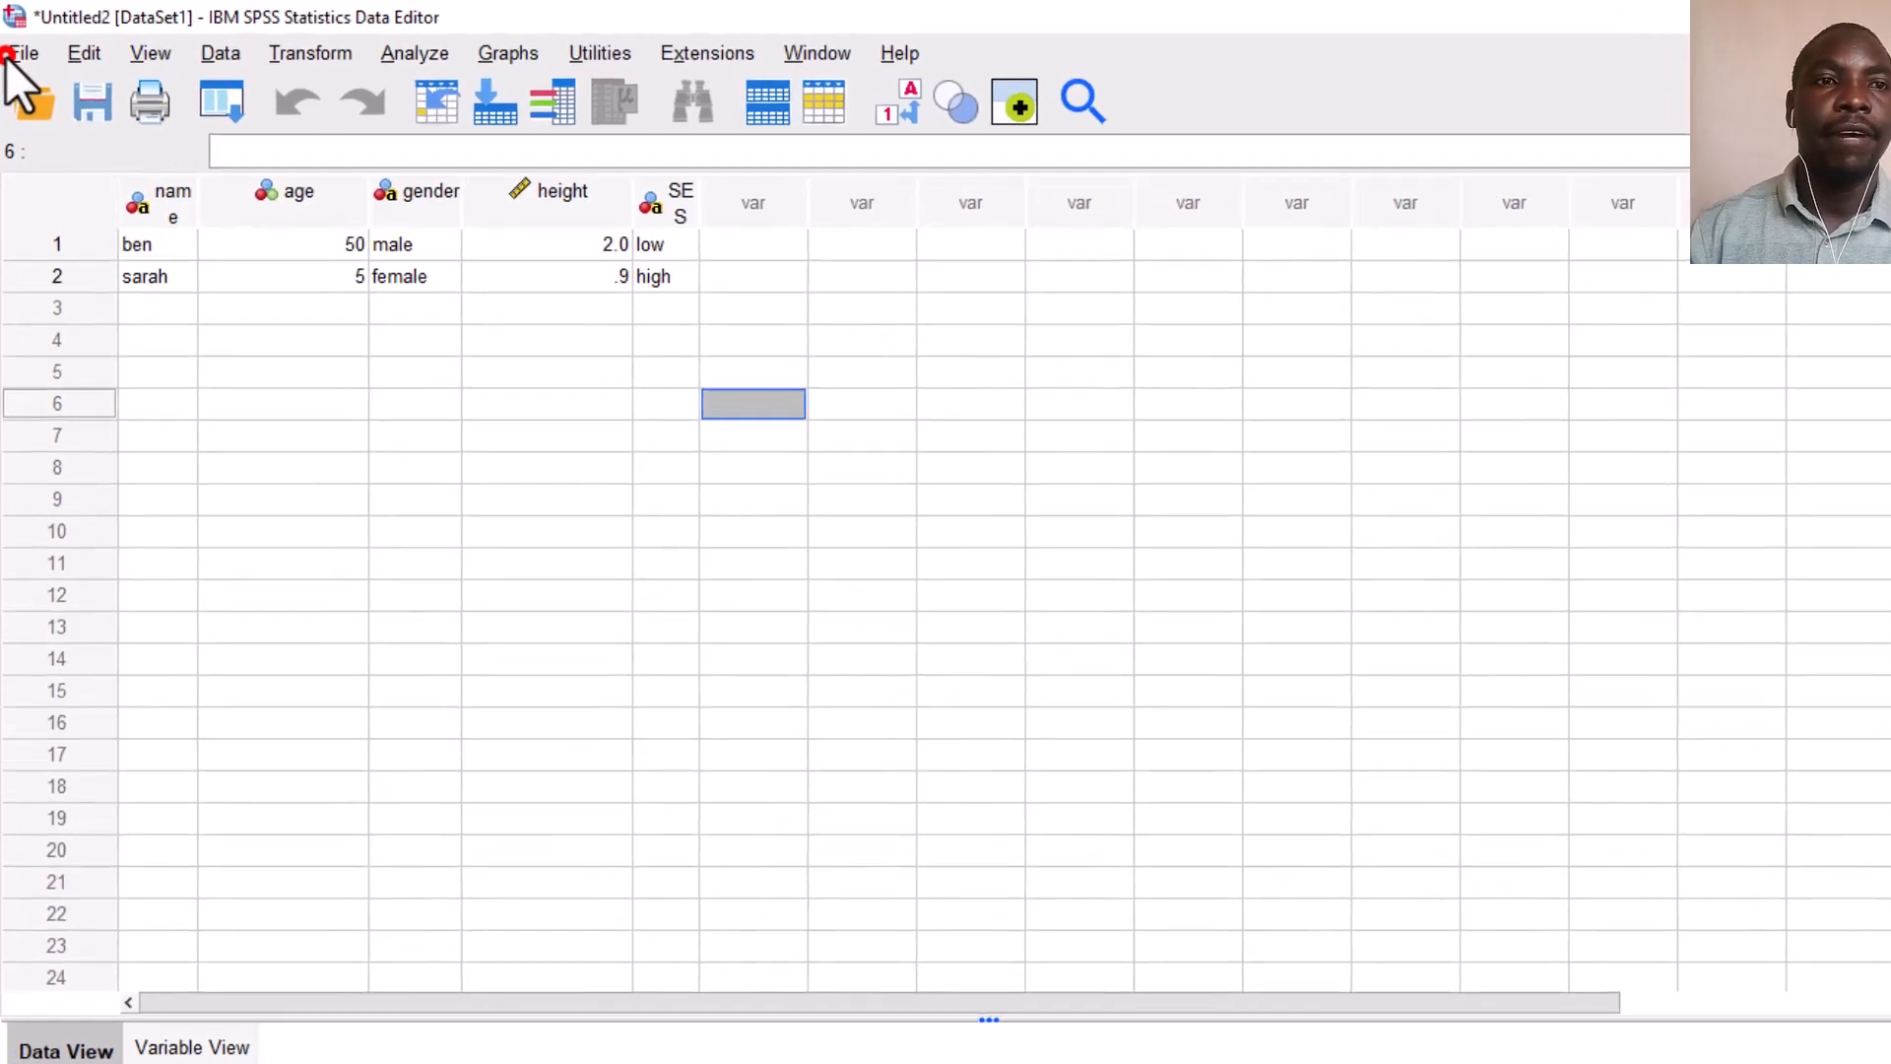
# Step: Export the dataset to the Desktop as an Excel 2007 through 2010 (*.xlsx) file named sample 2
pyautogui.click(23, 50)
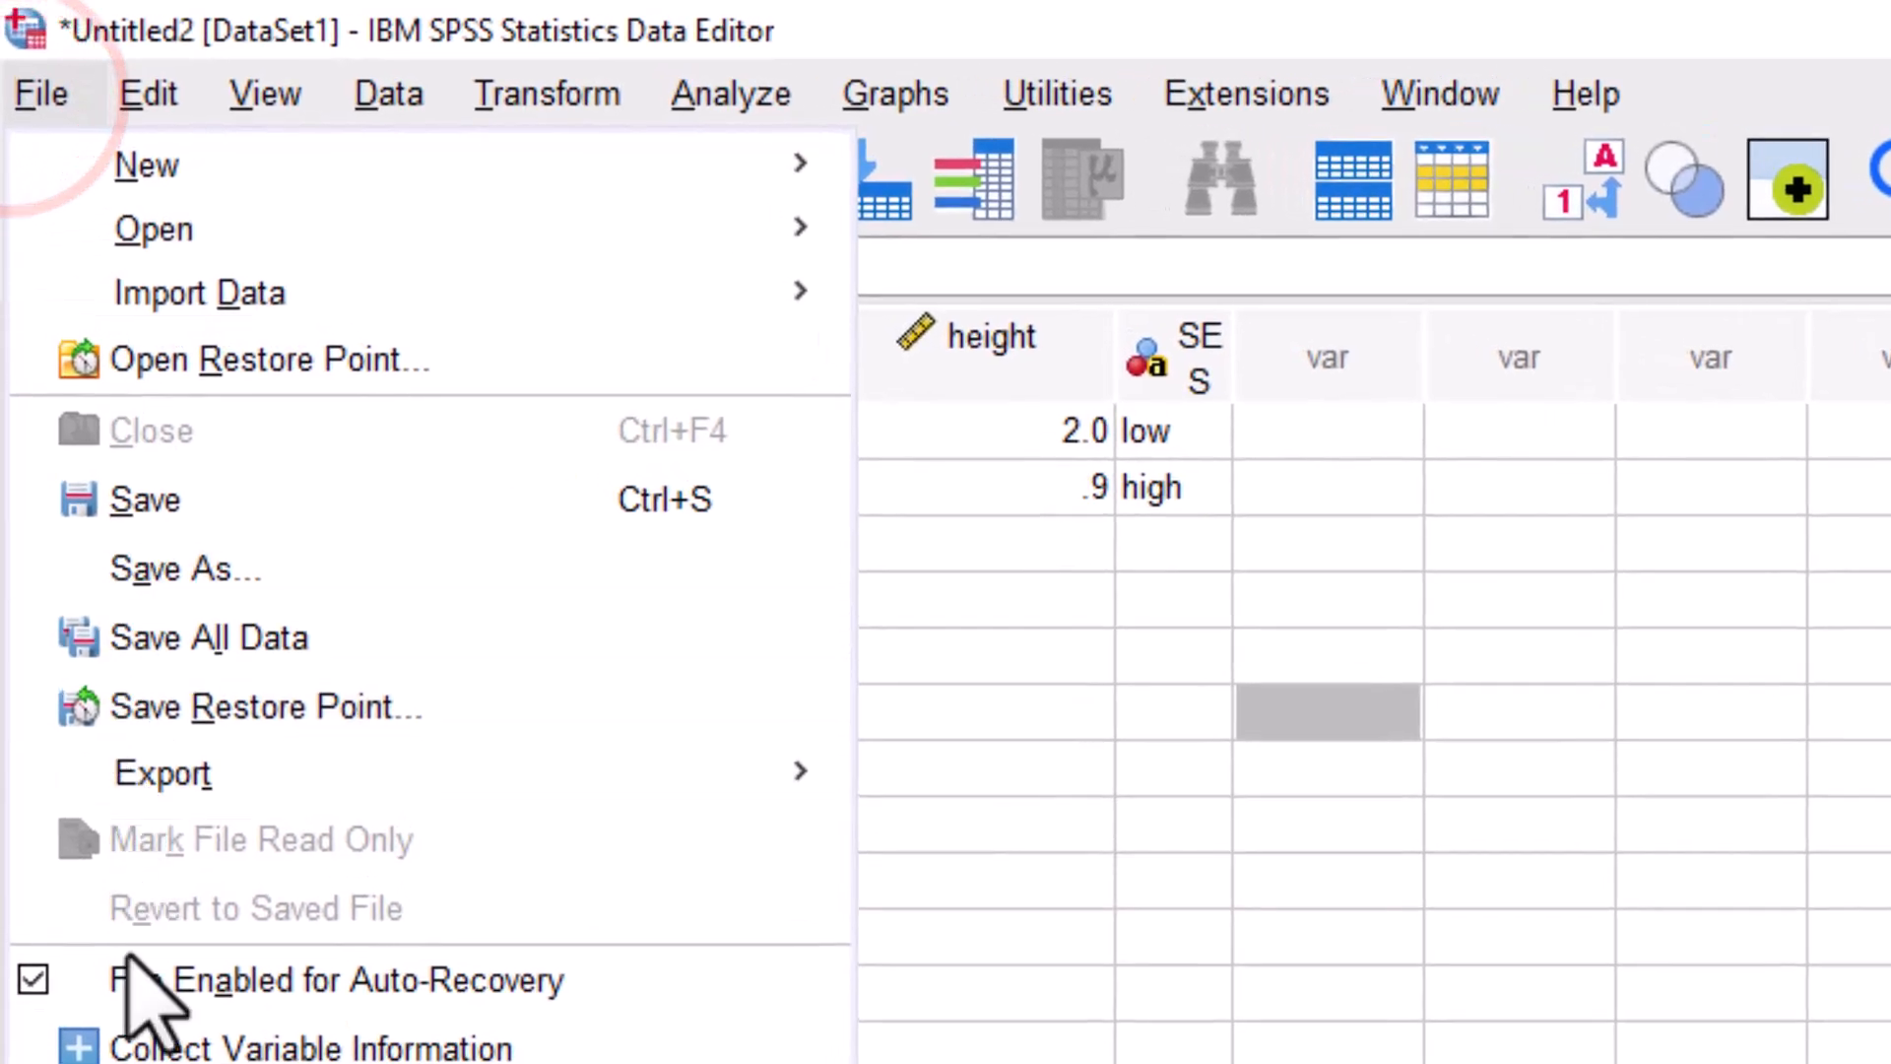
pyautogui.moveTo(204, 785)
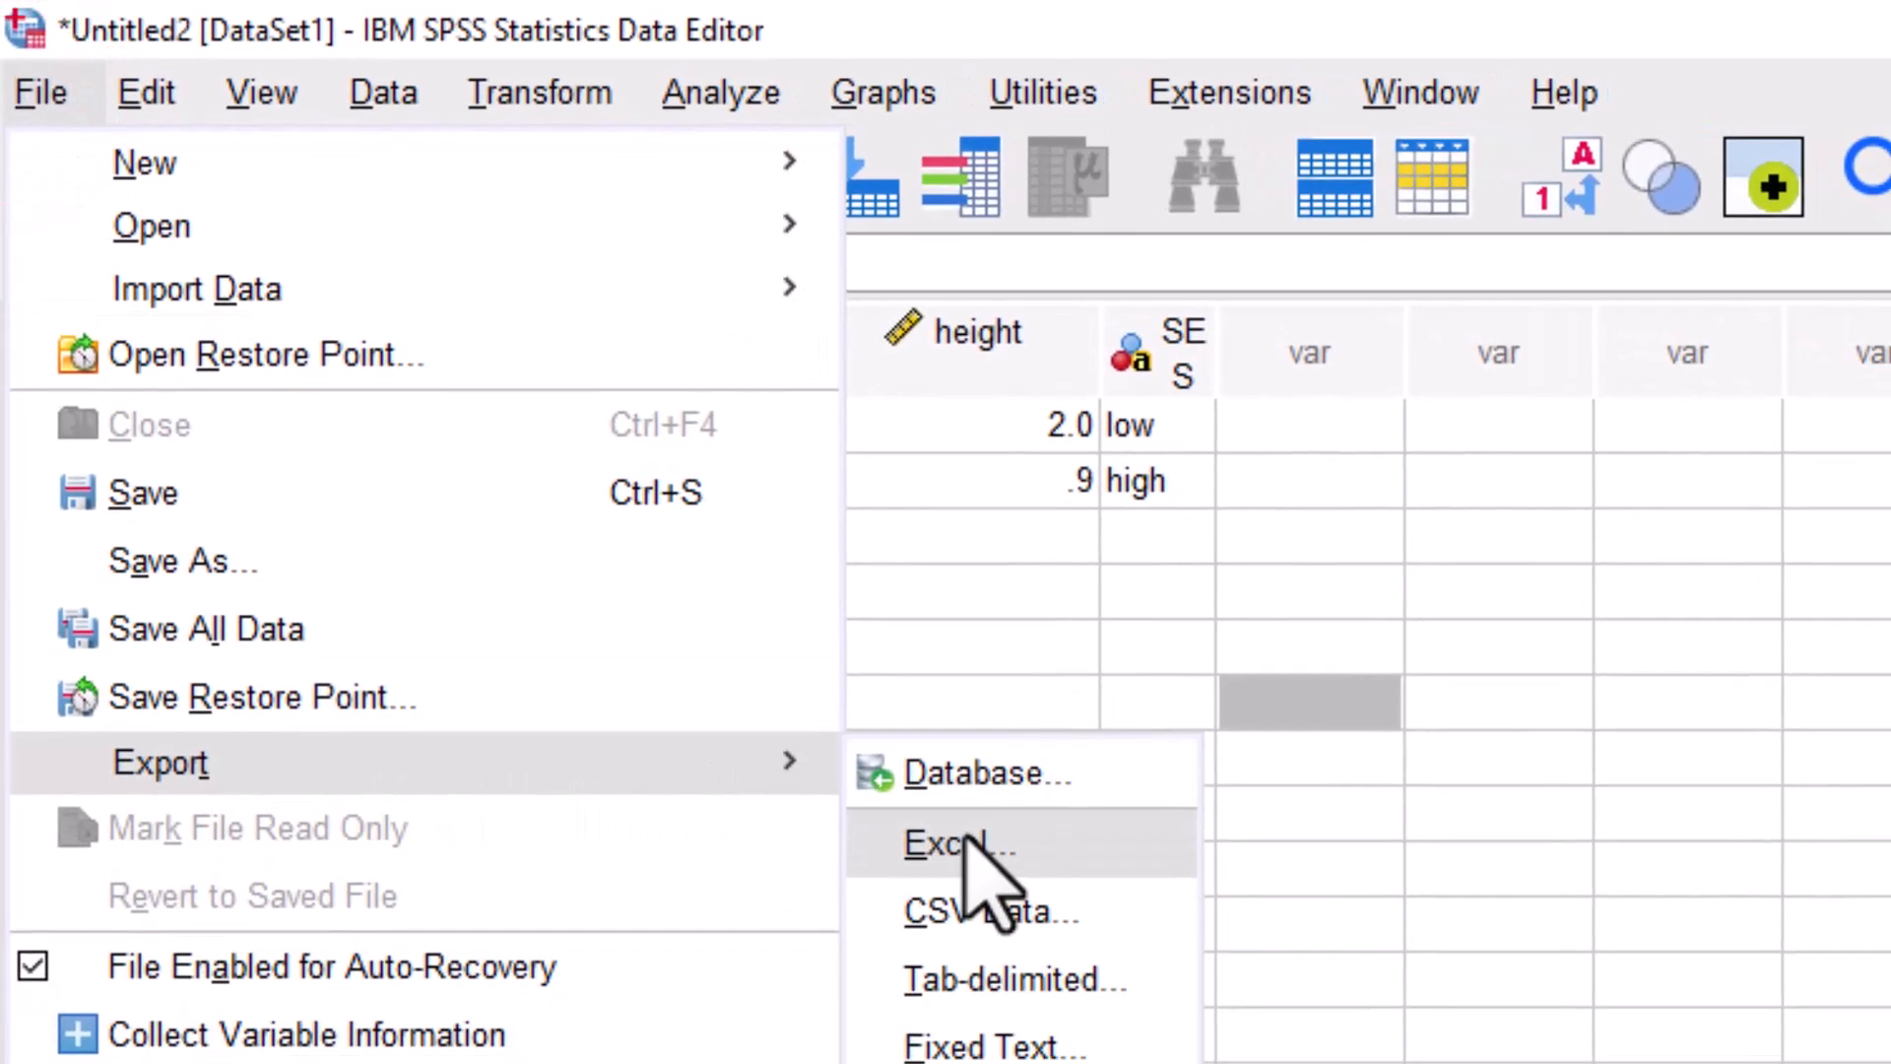
pyautogui.click(968, 839)
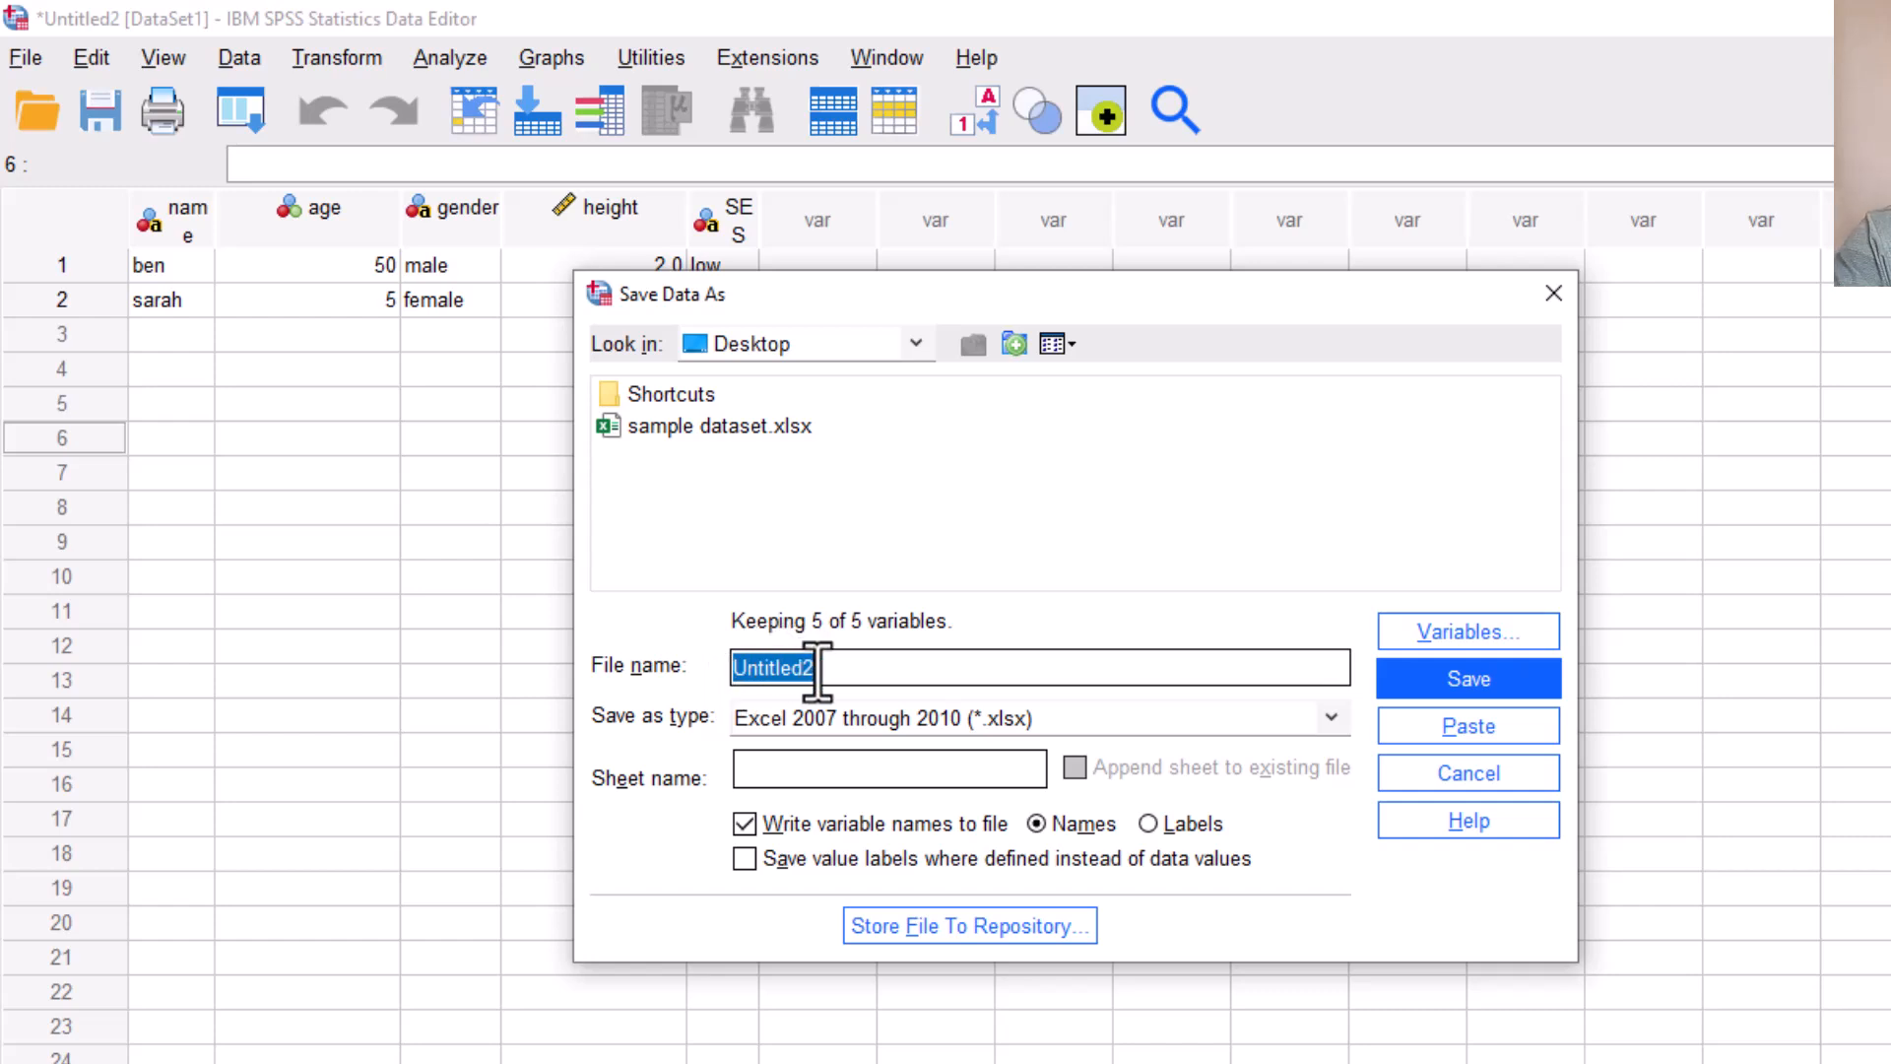
pyautogui.write('sample')
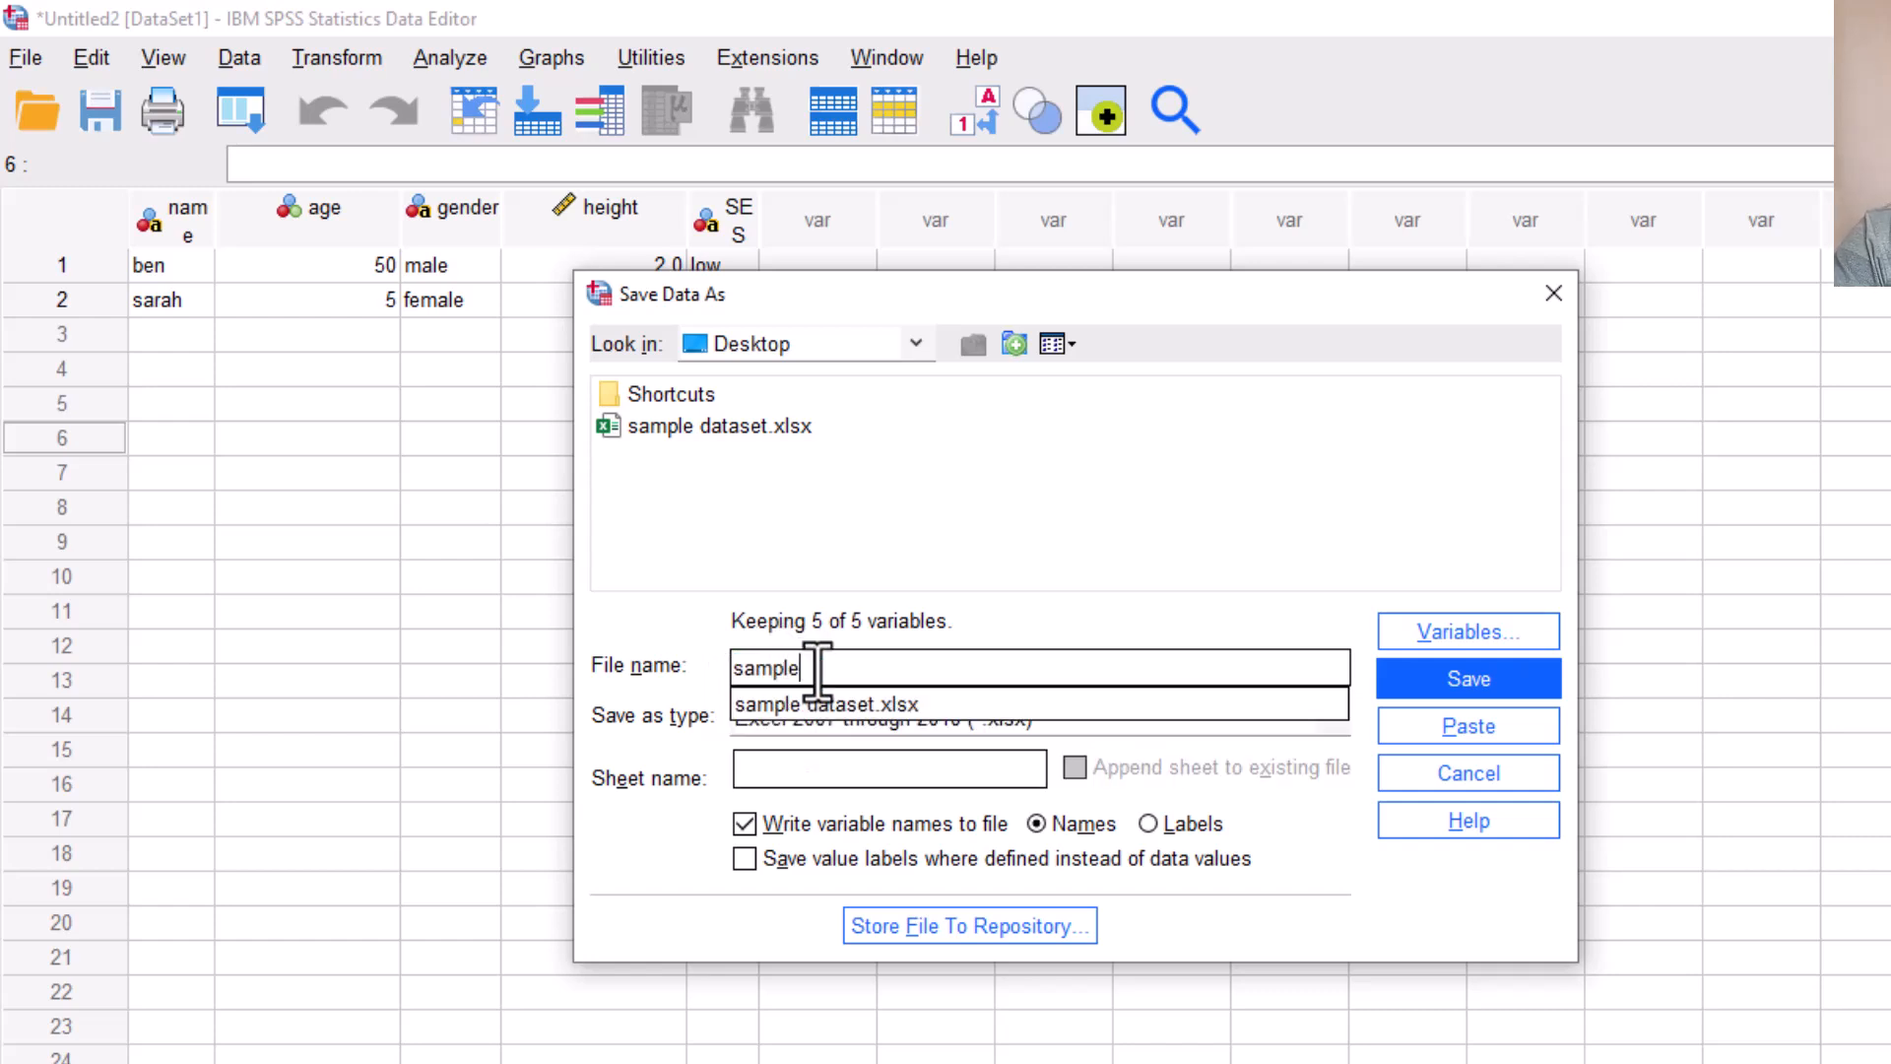
pyautogui.write(' 2')
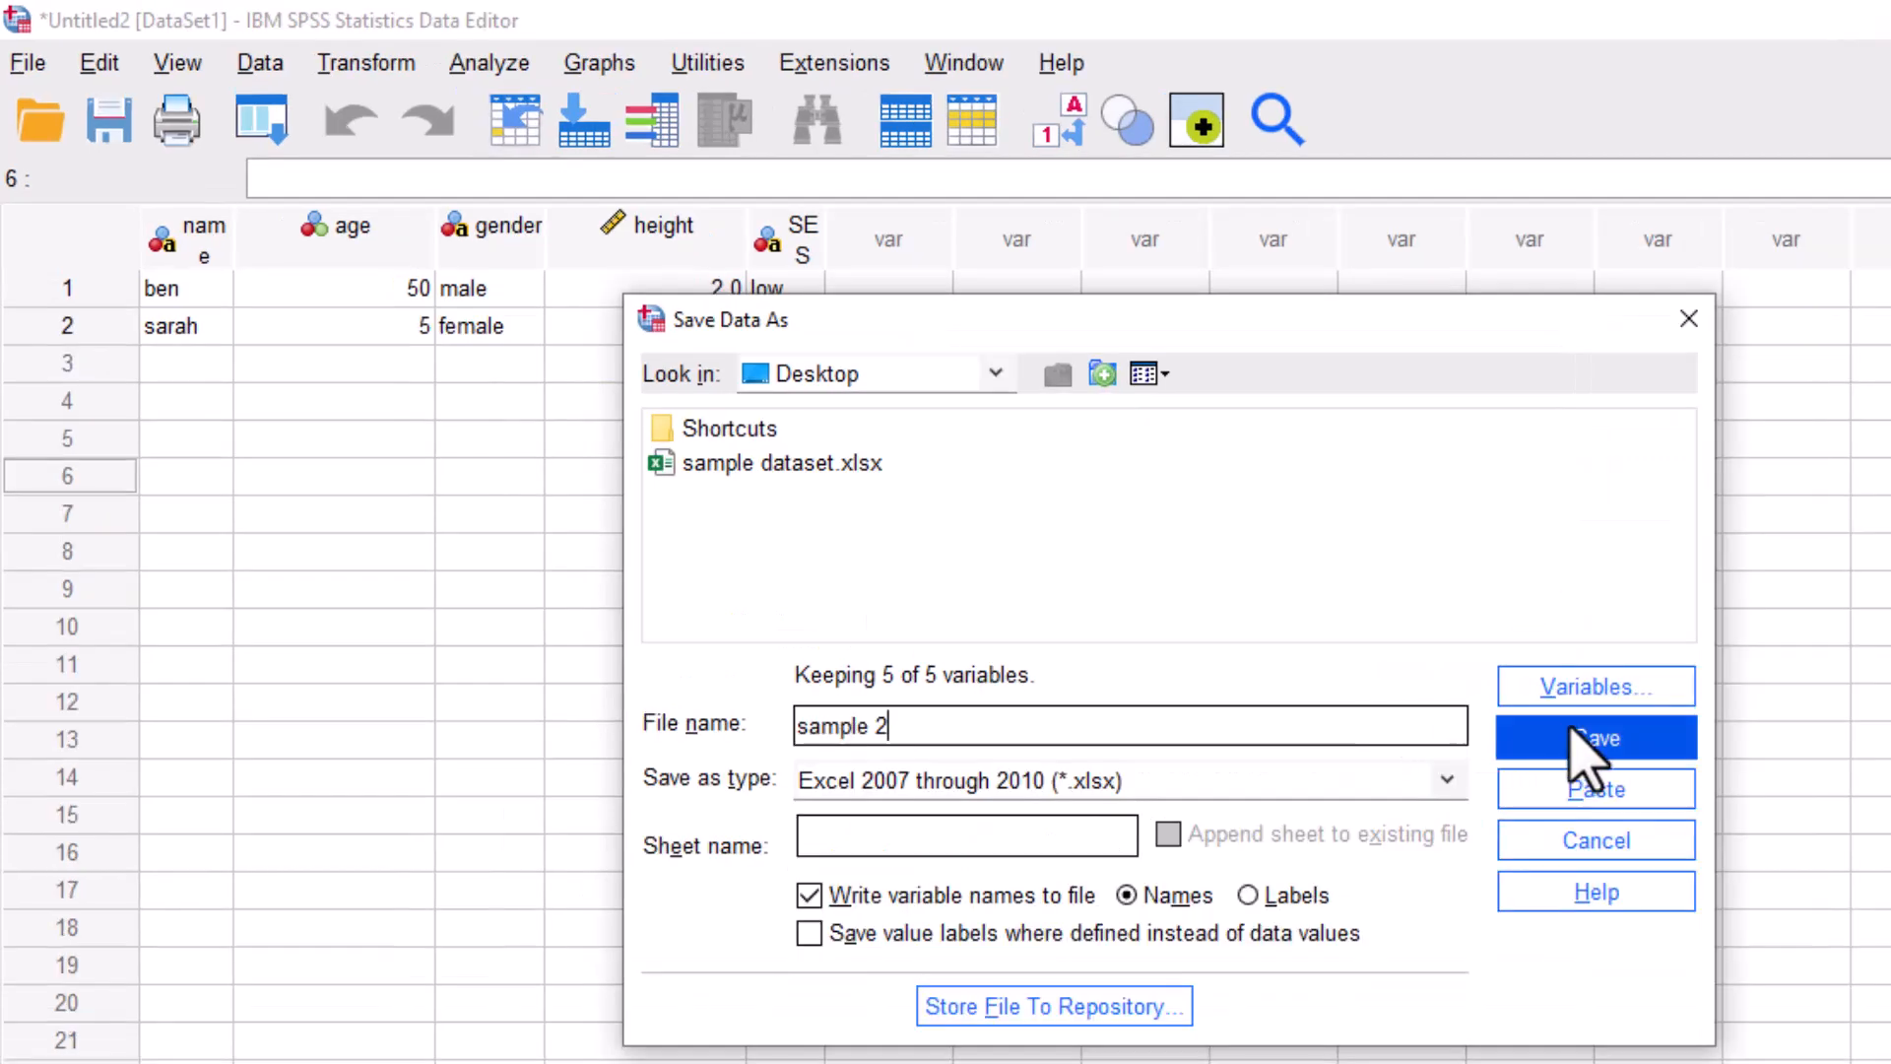
pyautogui.click(1576, 738)
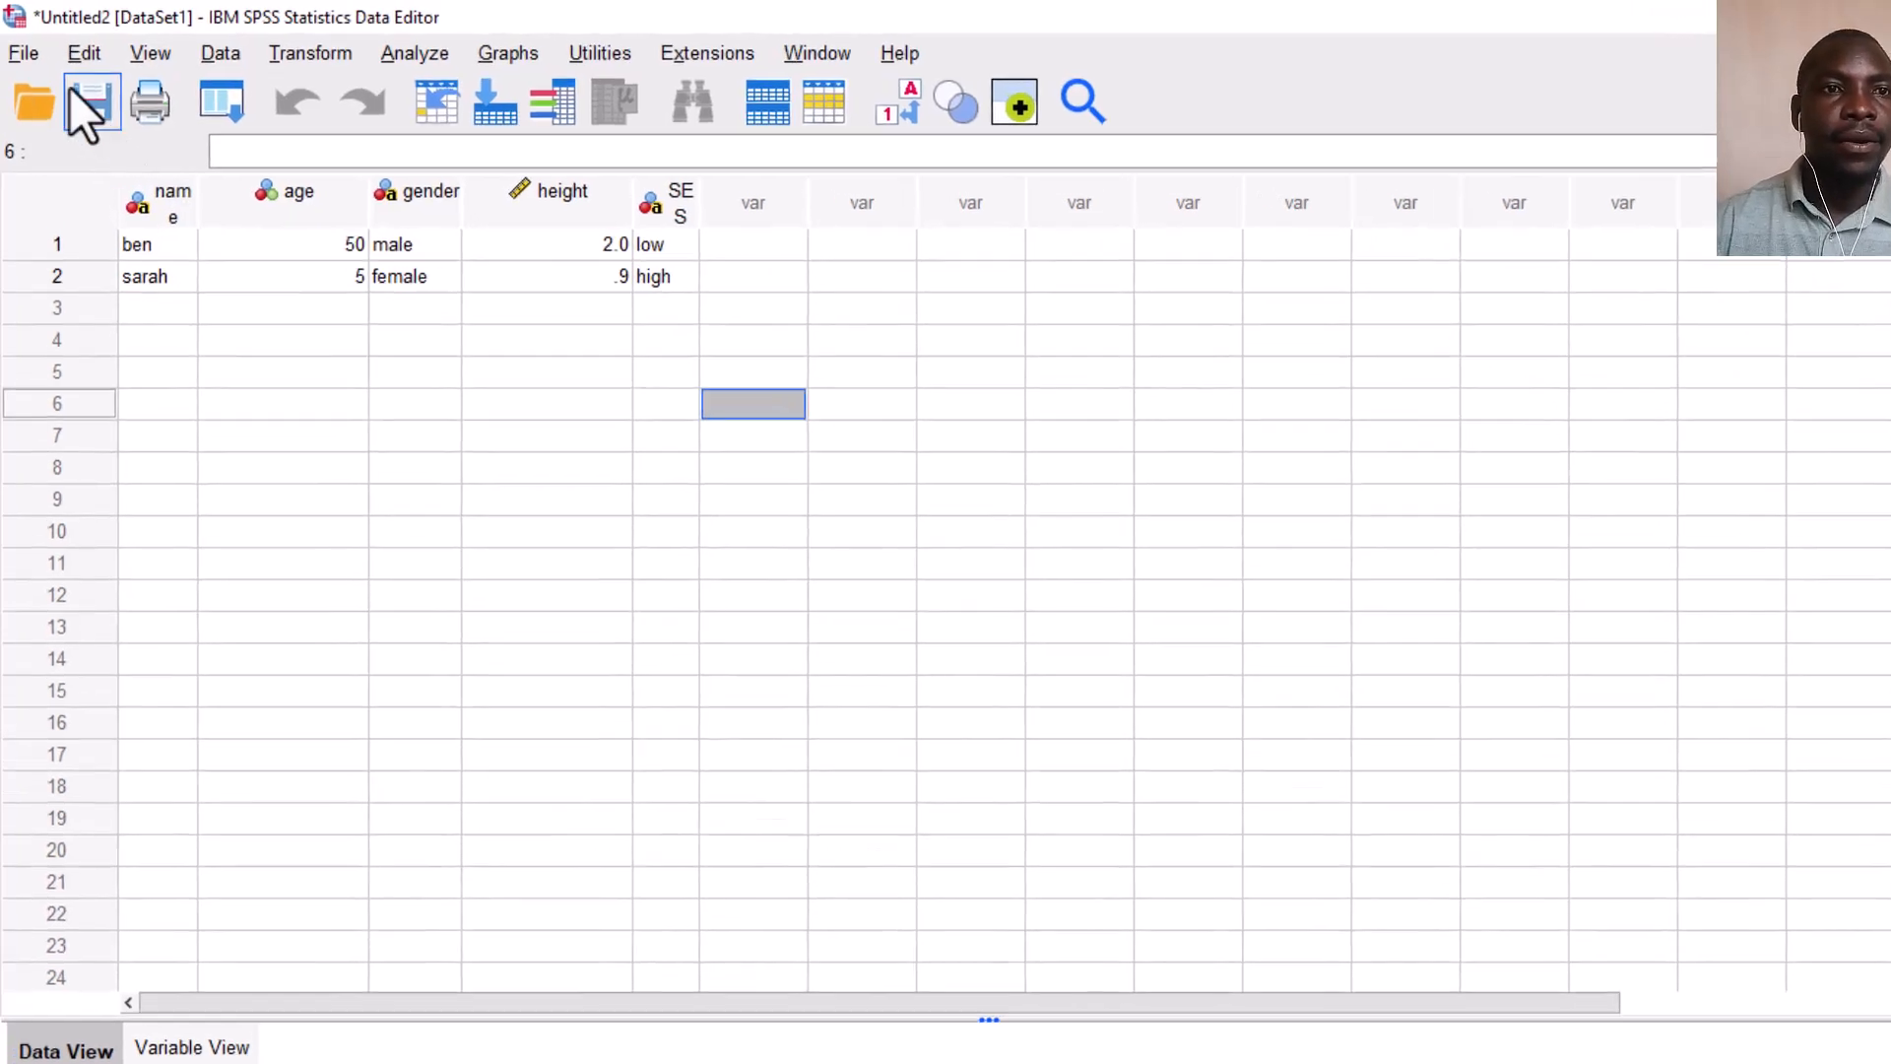
# Step: Save the dataset to the Desktop as an SPSS Statistics (*.sav) file named sample spss version
pyautogui.click(24, 53)
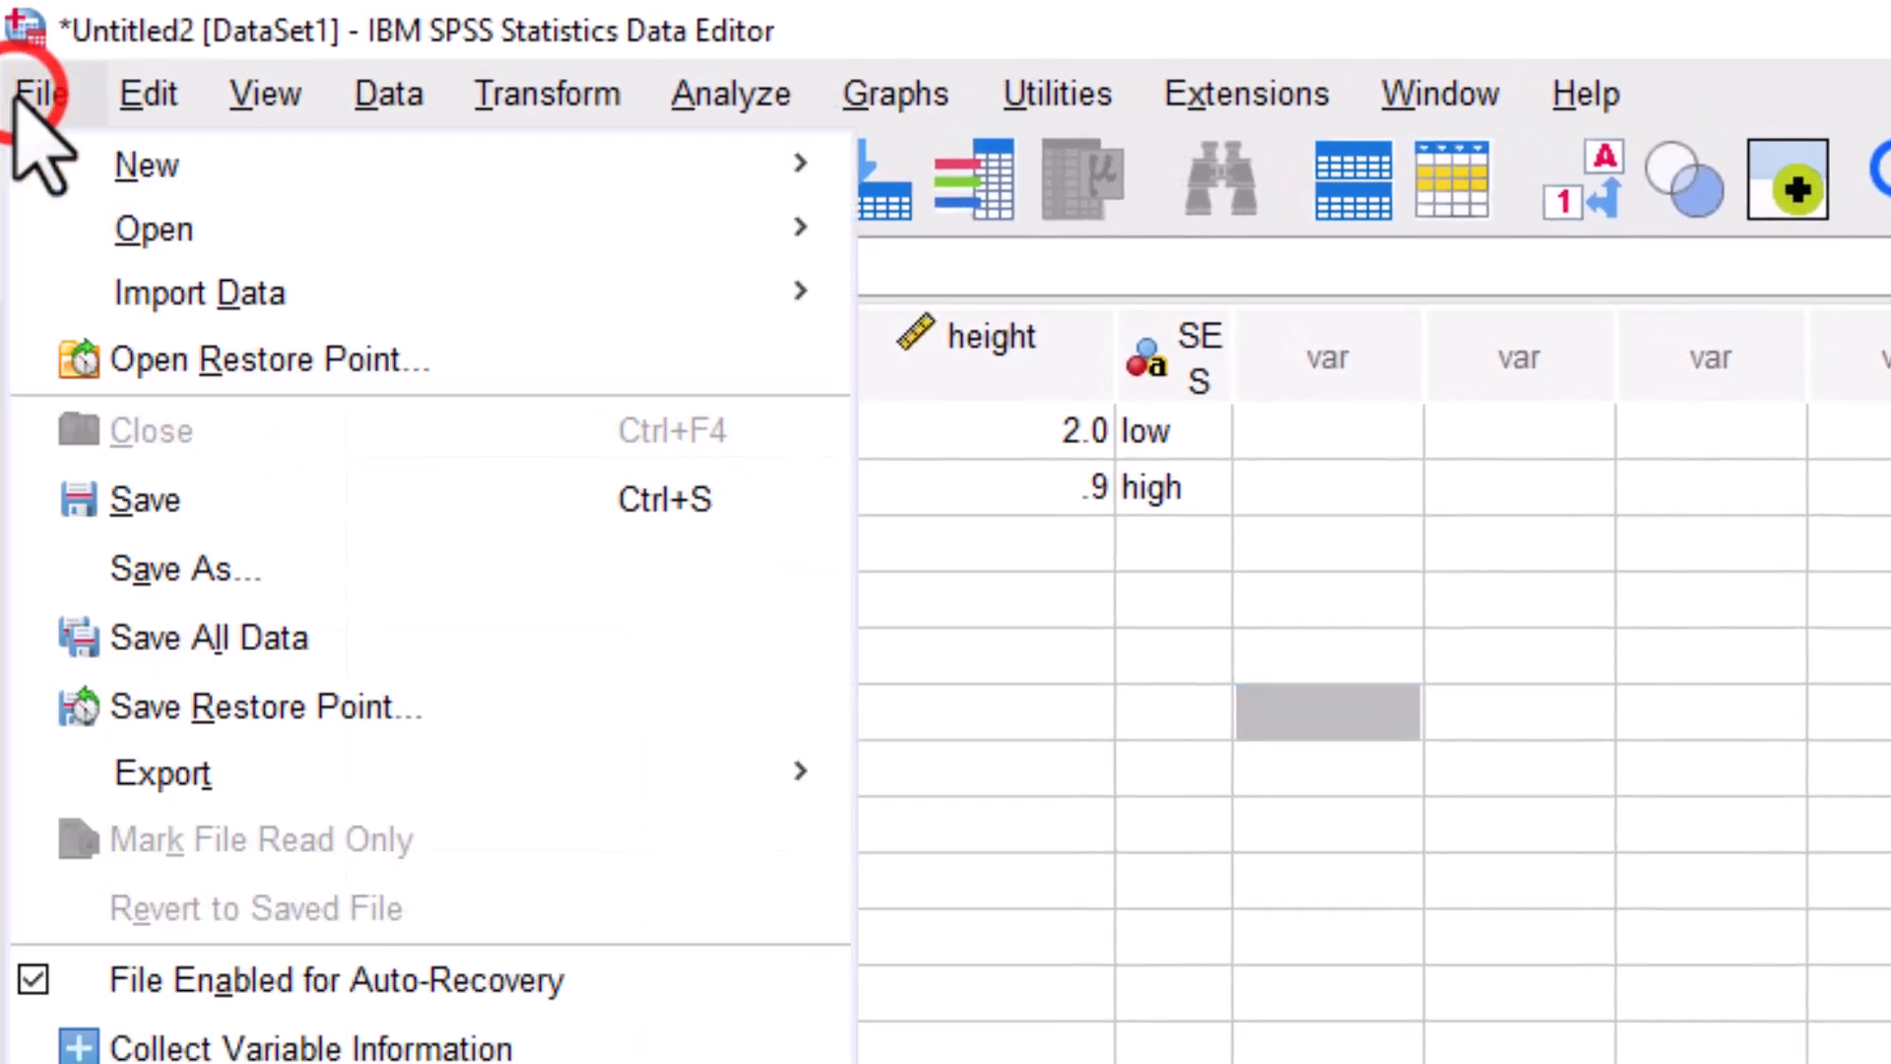
pyautogui.click(190, 536)
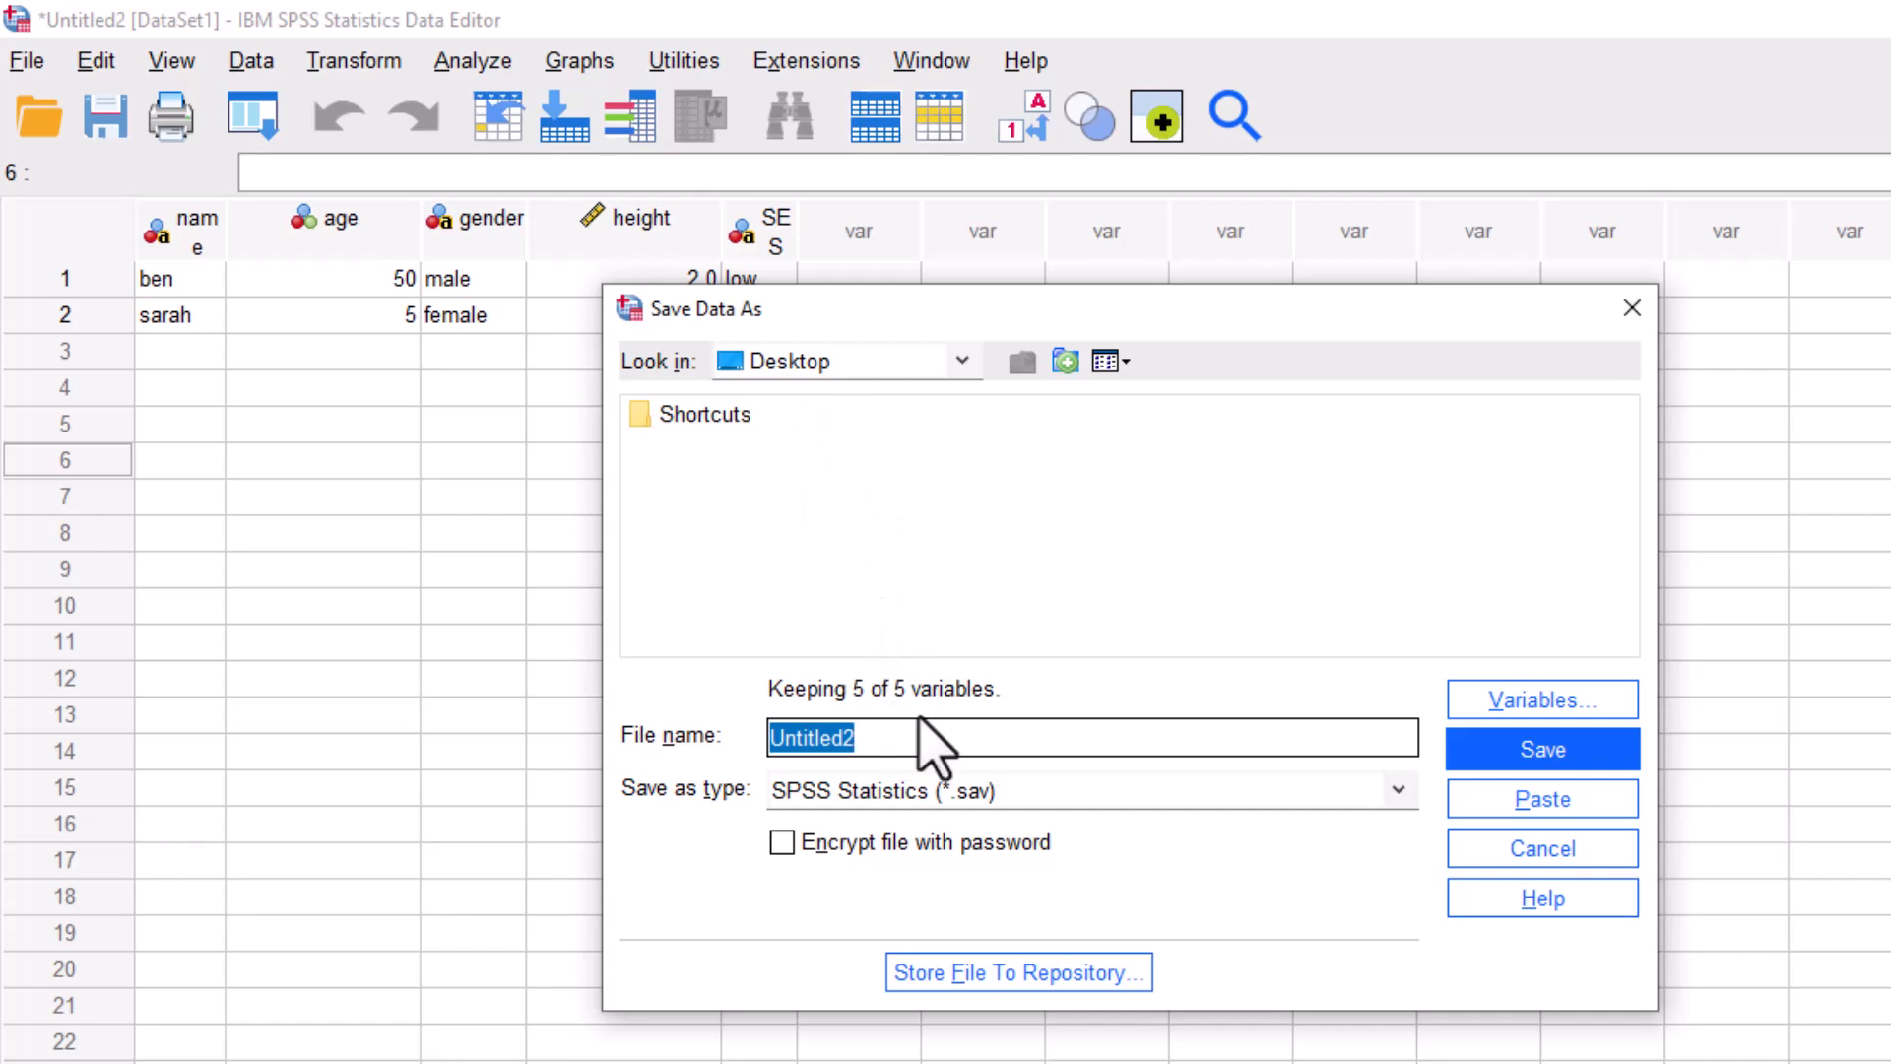
pyautogui.write('sam')
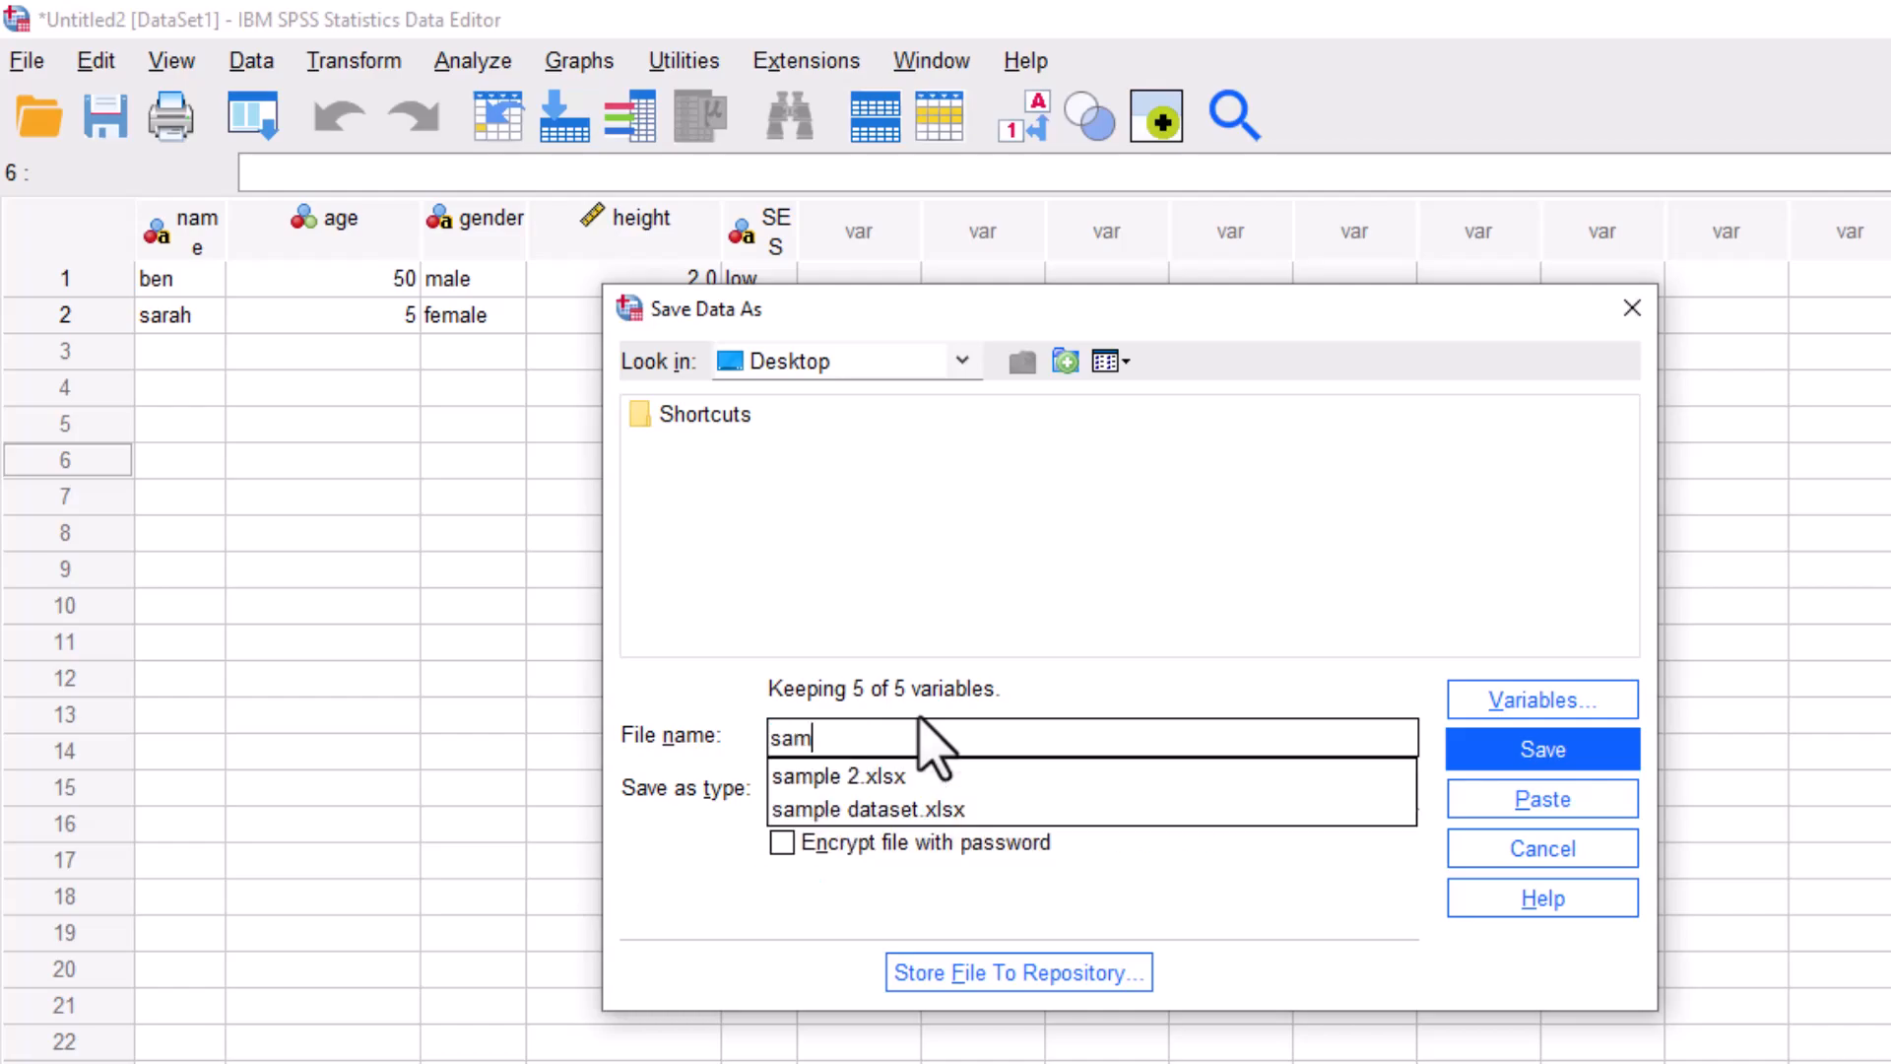
pyautogui.write('ple spss')
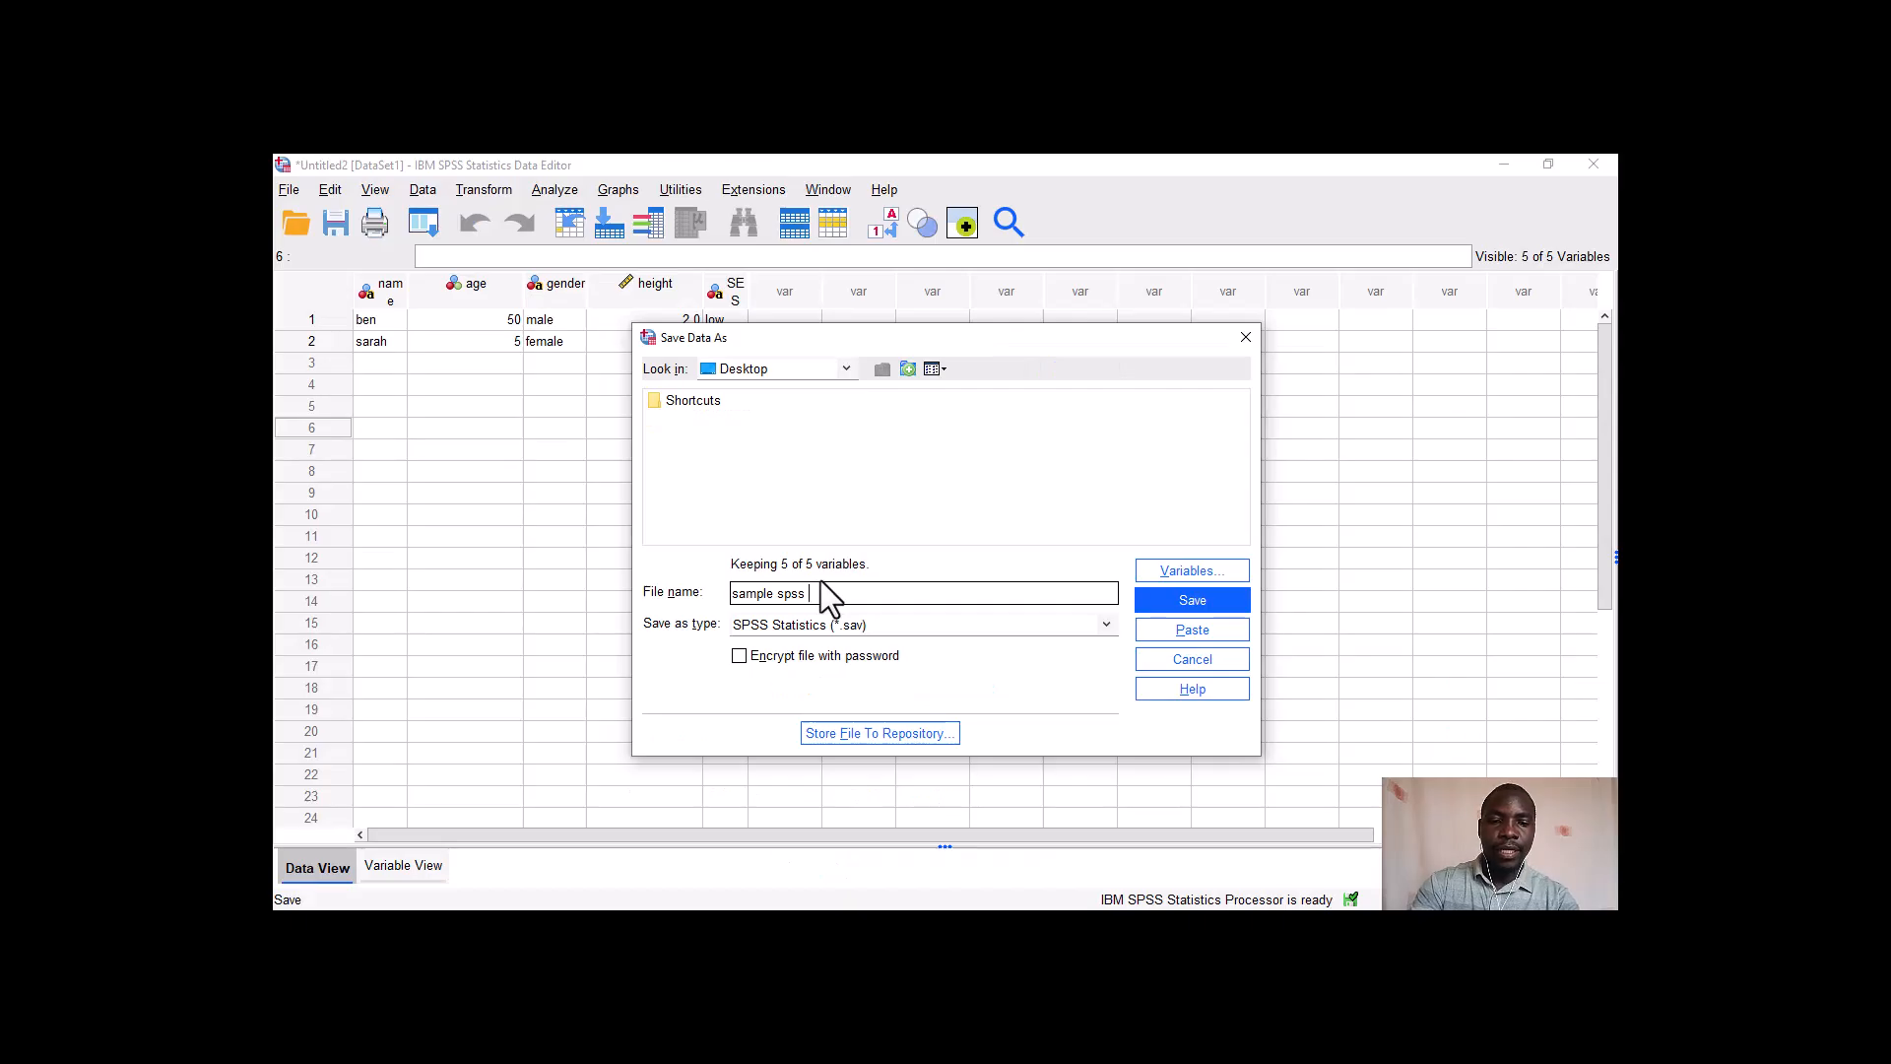
pyautogui.write('version')
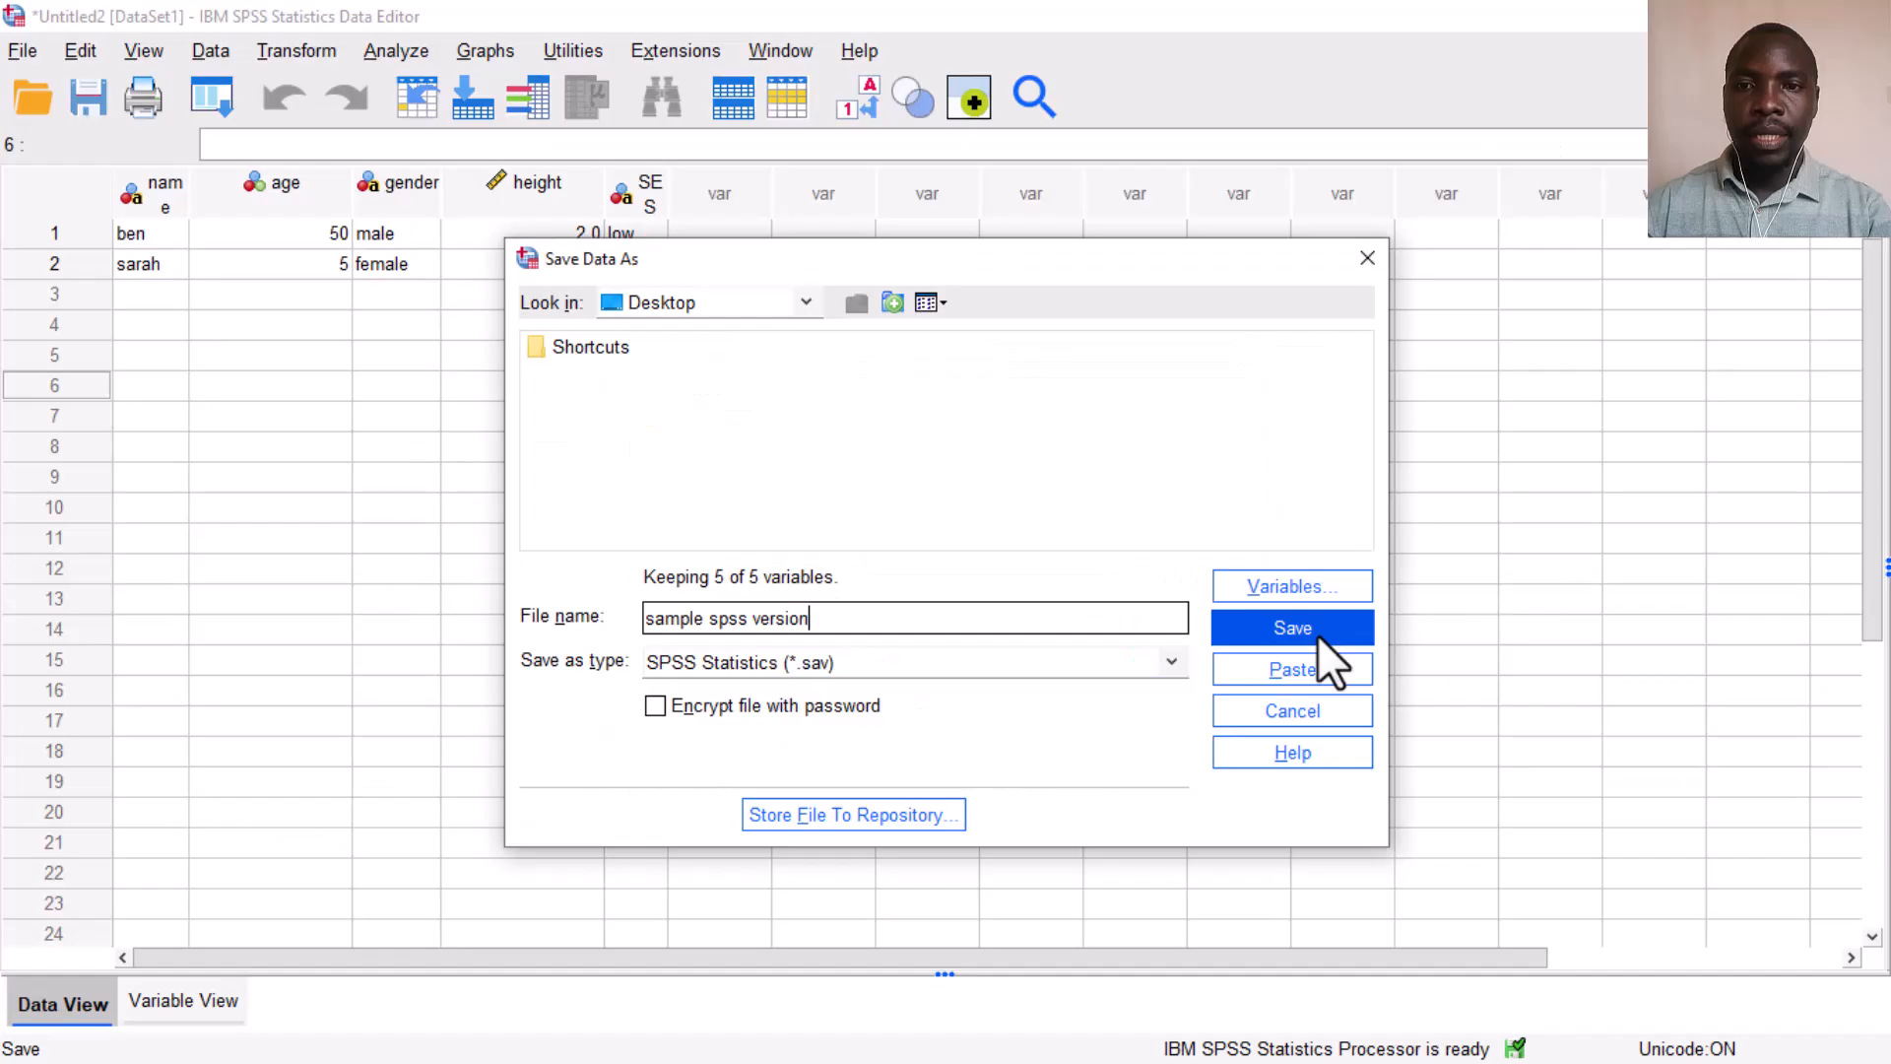
pyautogui.click(1204, 603)
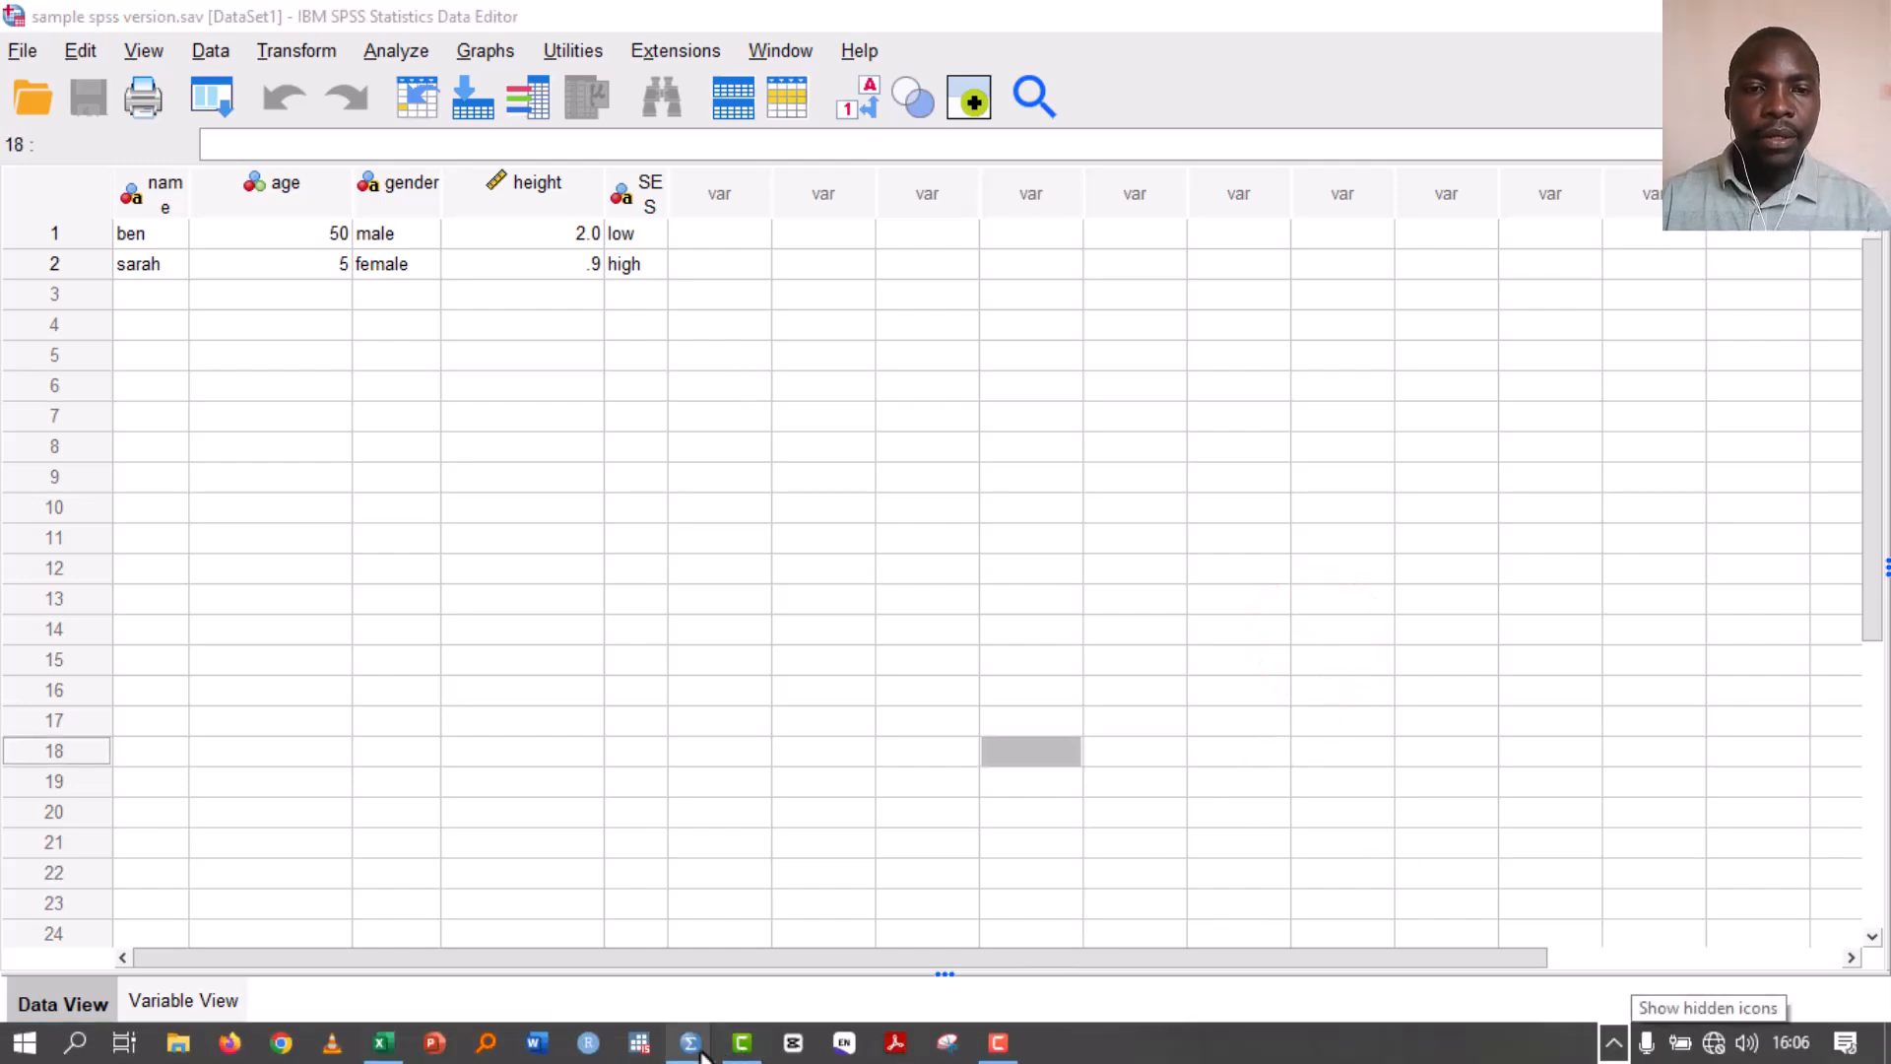
# Step: Switch to the Output1 viewer window to review the log of the import, export and save commands
pyautogui.moveTo(702, 1054)
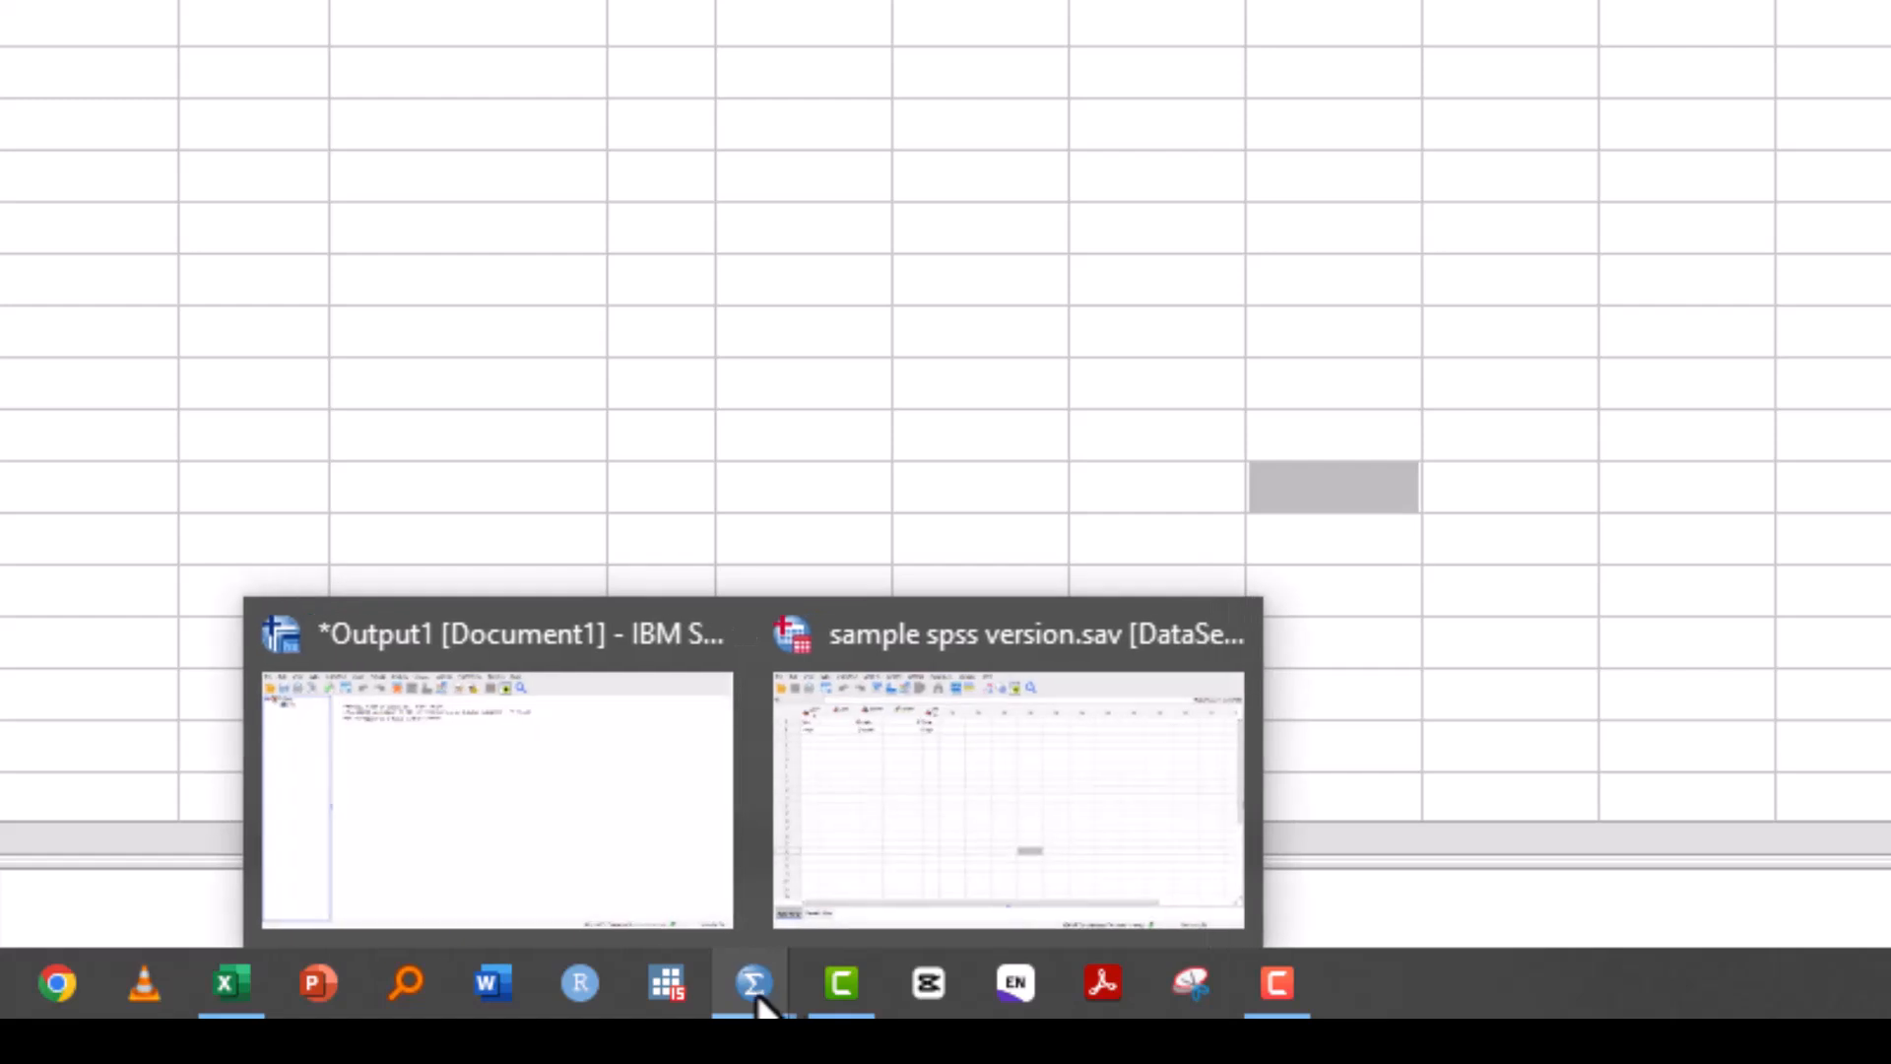
pyautogui.moveTo(675, 788)
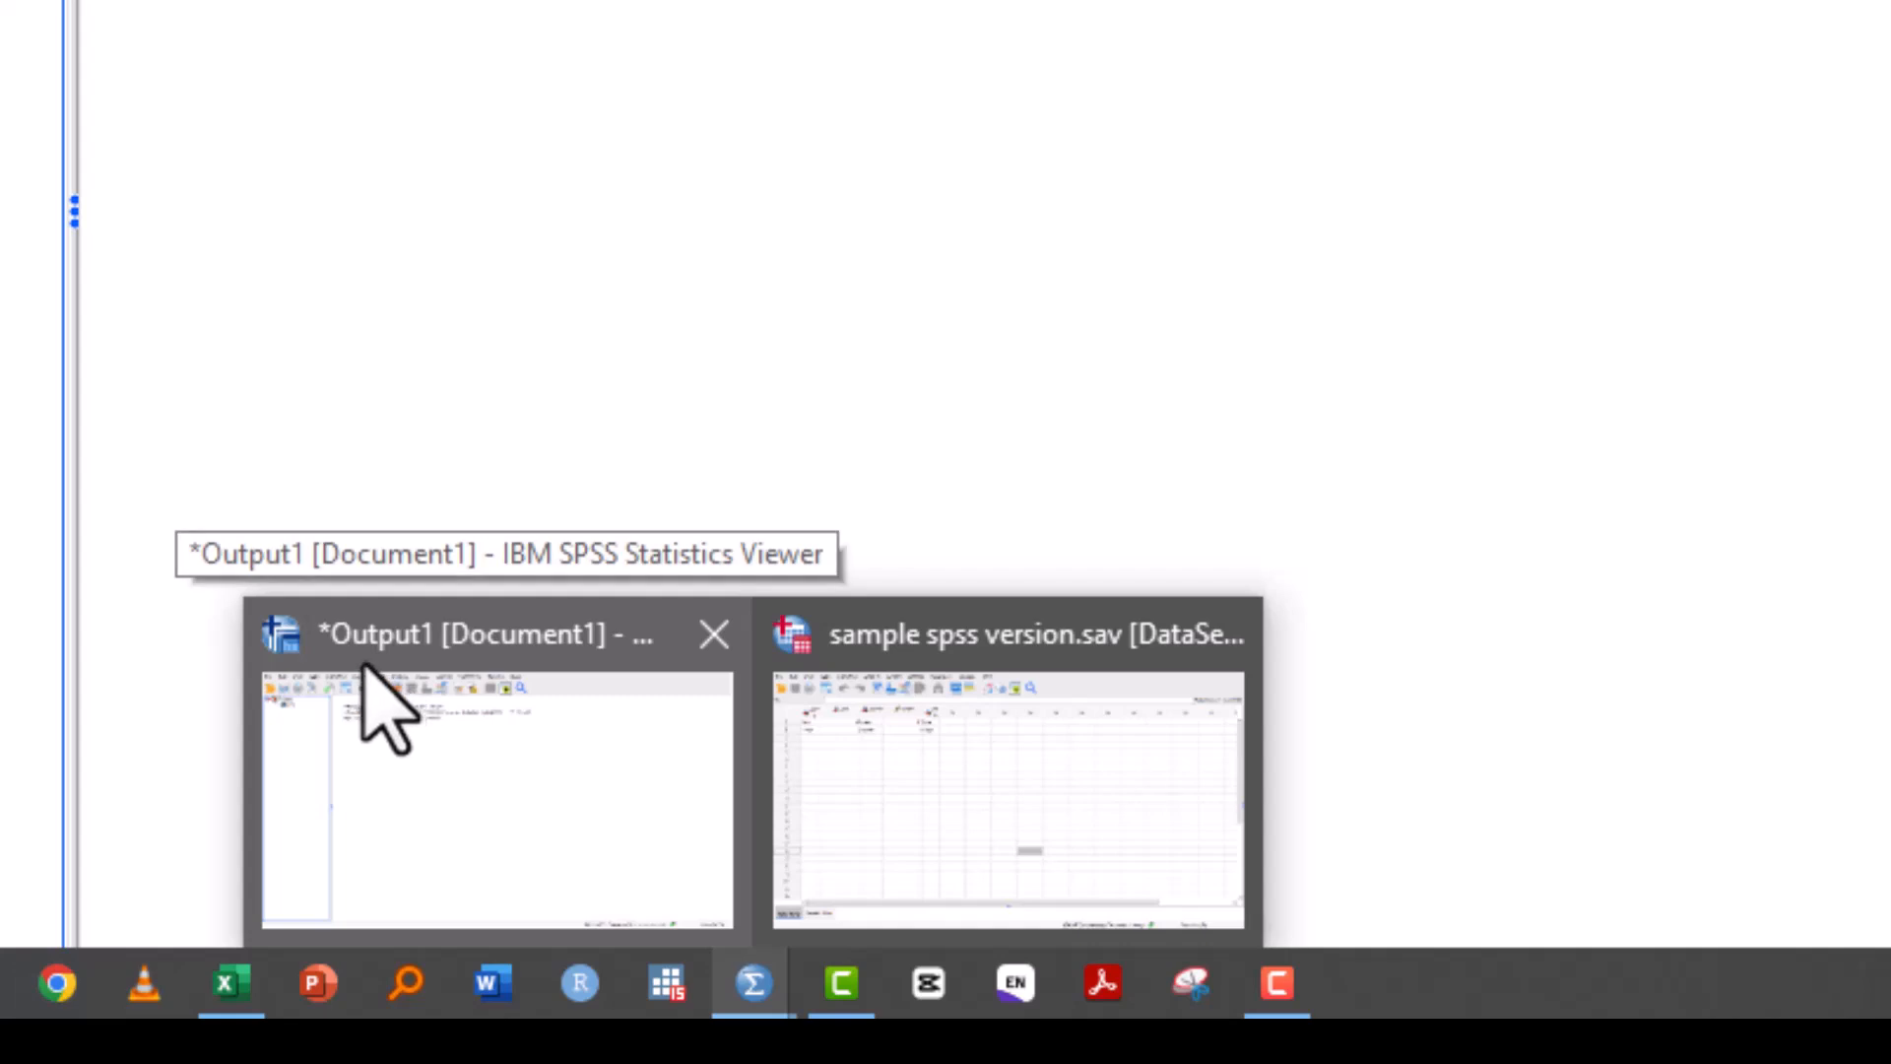
pyautogui.click(477, 748)
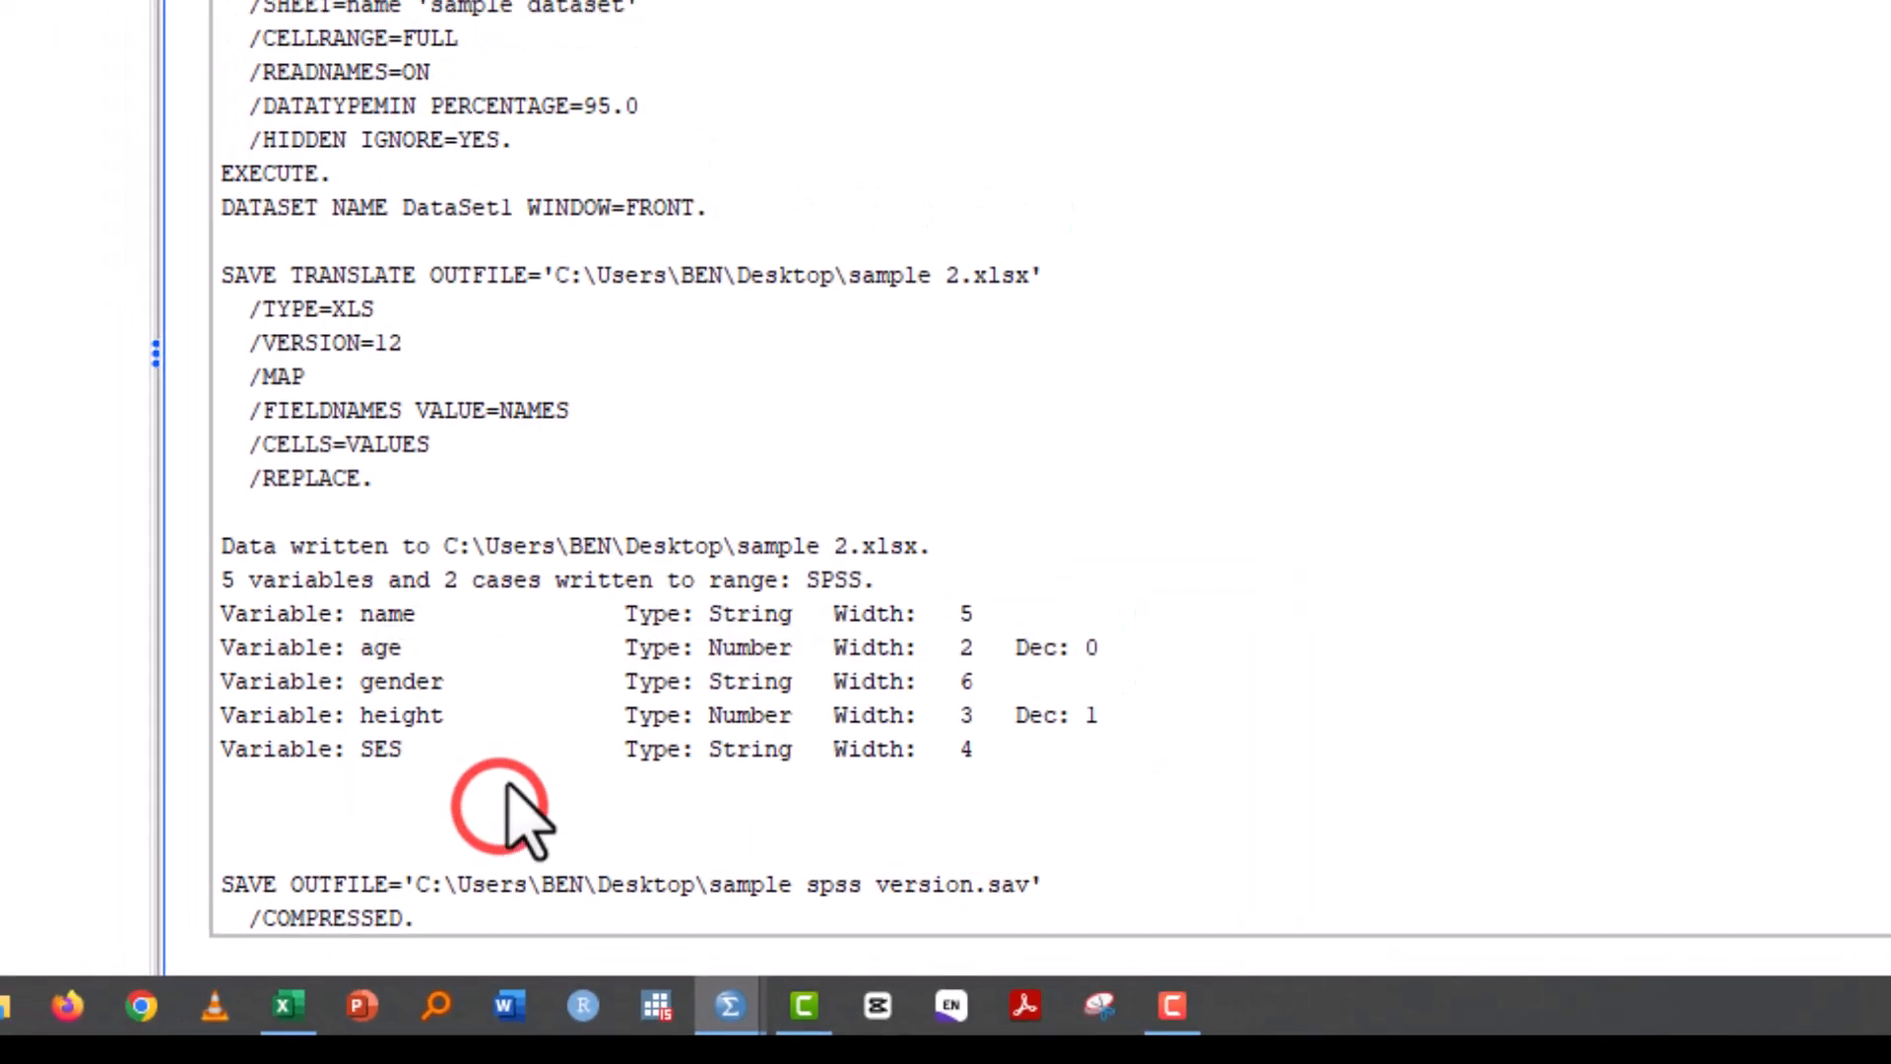